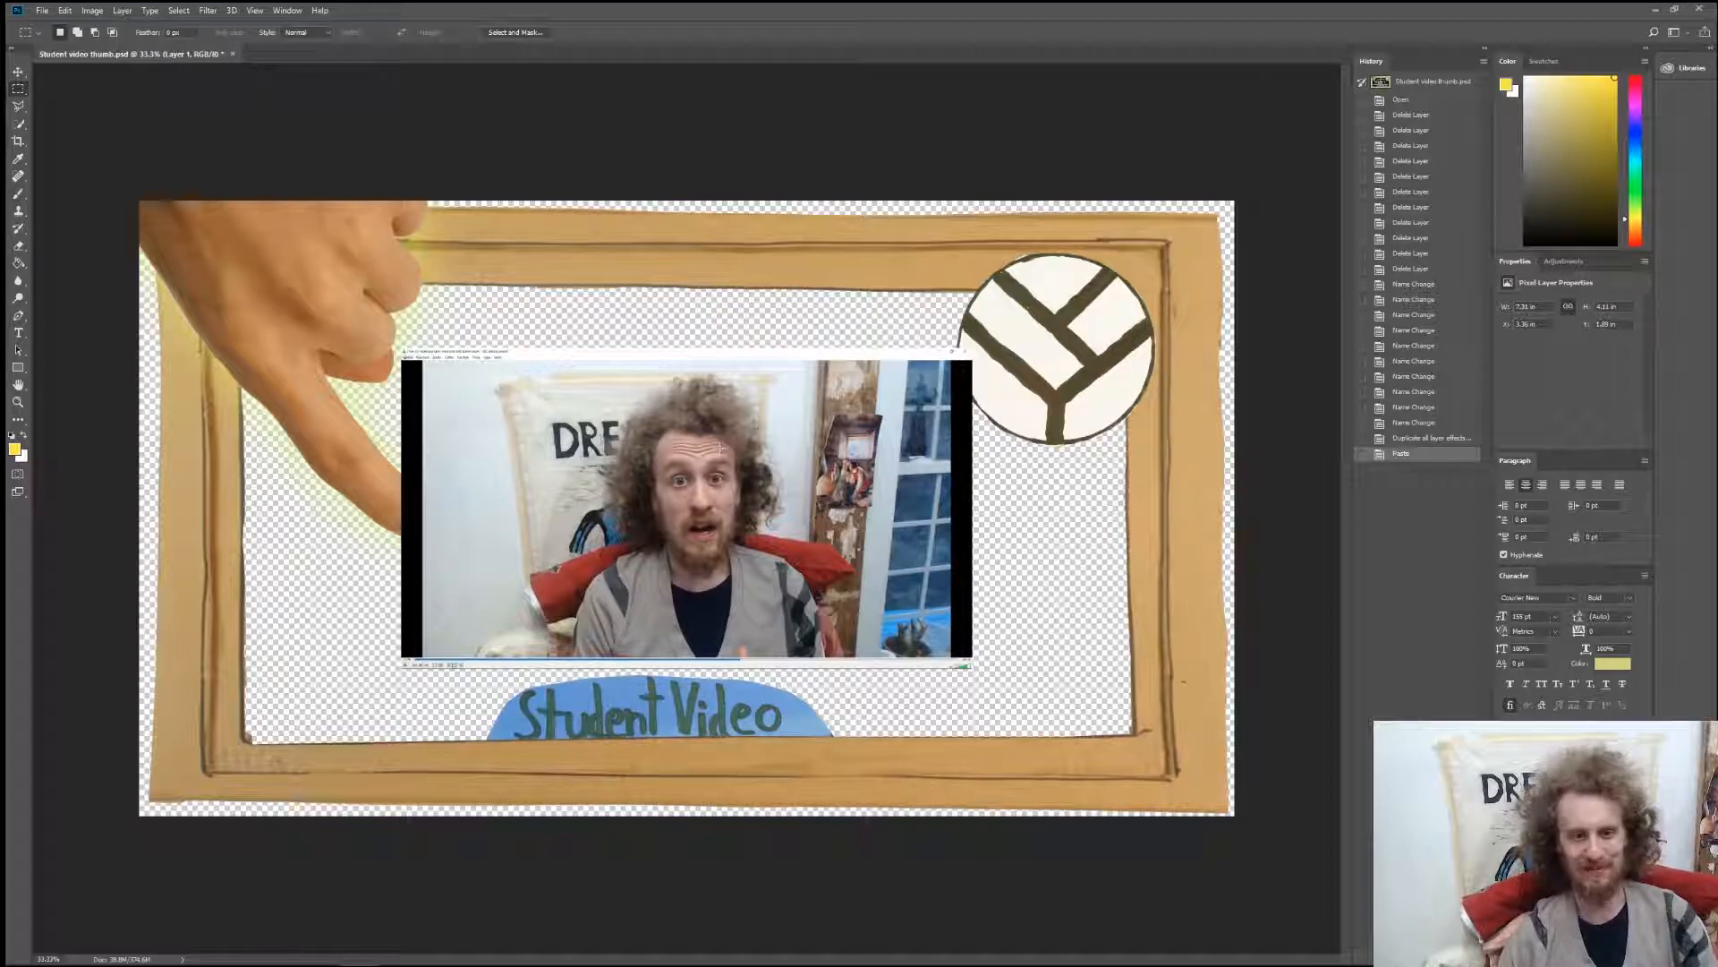
# Reduce the colour picker's height to make room for the layer list and look through the layers.
pyautogui.moveTo(1566, 452); pyautogui.dragTo(1574, 289)
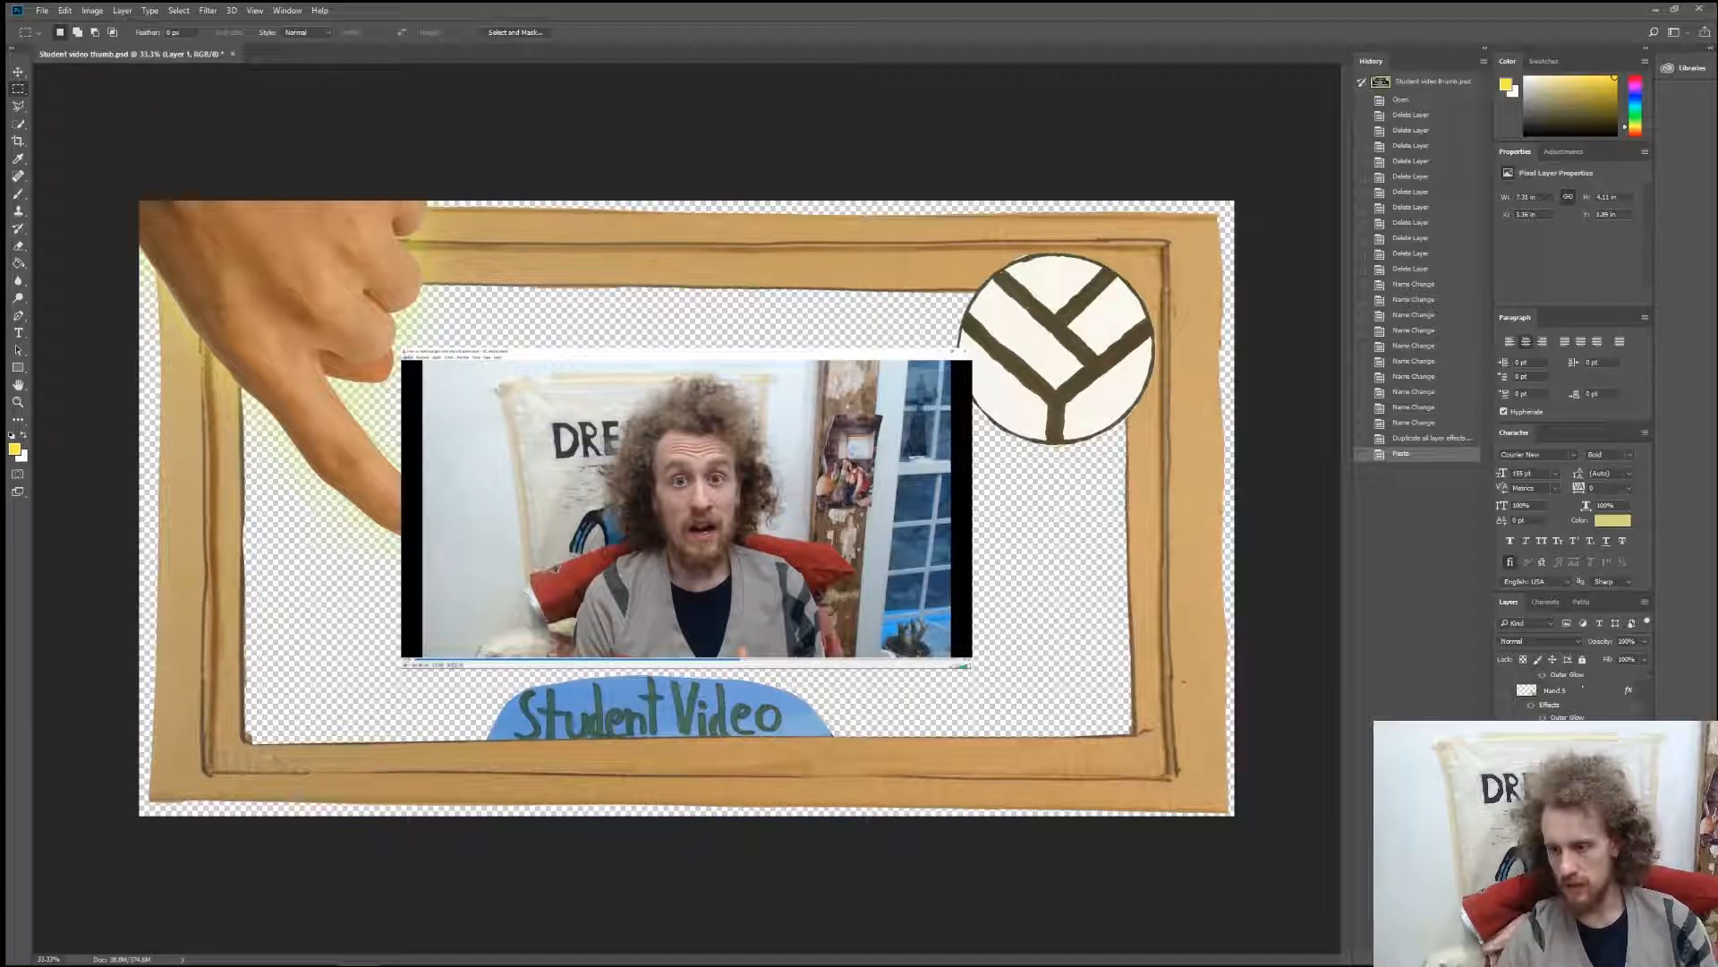
pyautogui.scroll(3, 1624, 707)
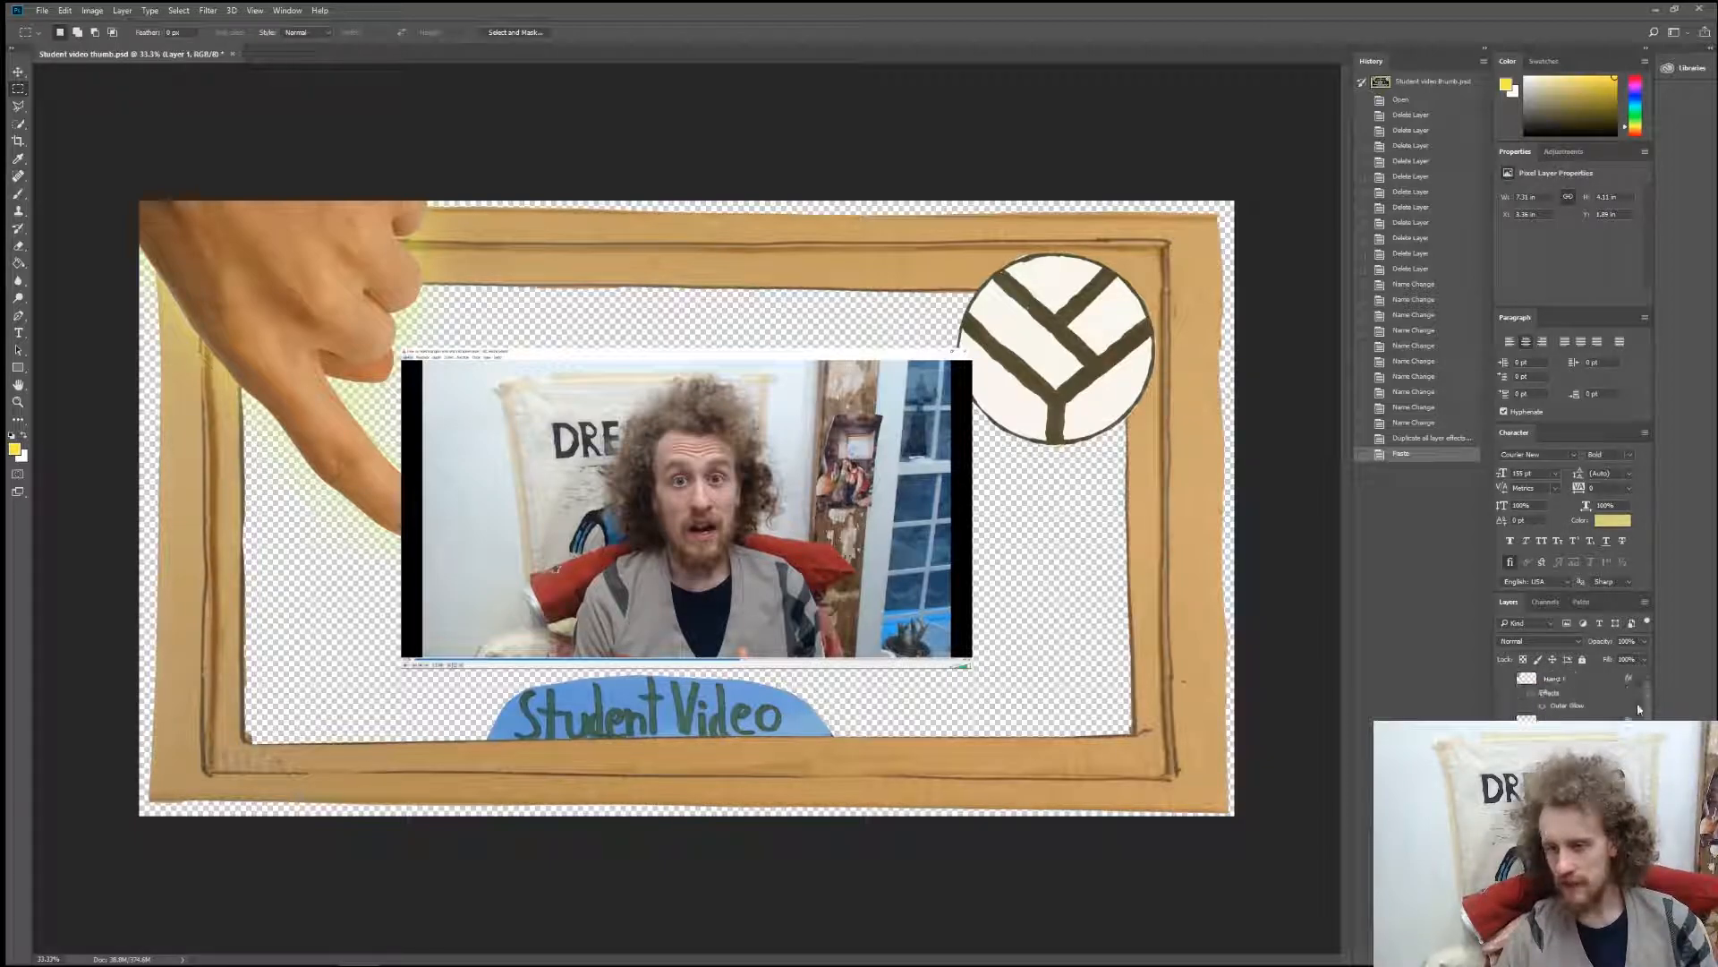
pyautogui.scroll(-3, 1624, 714)
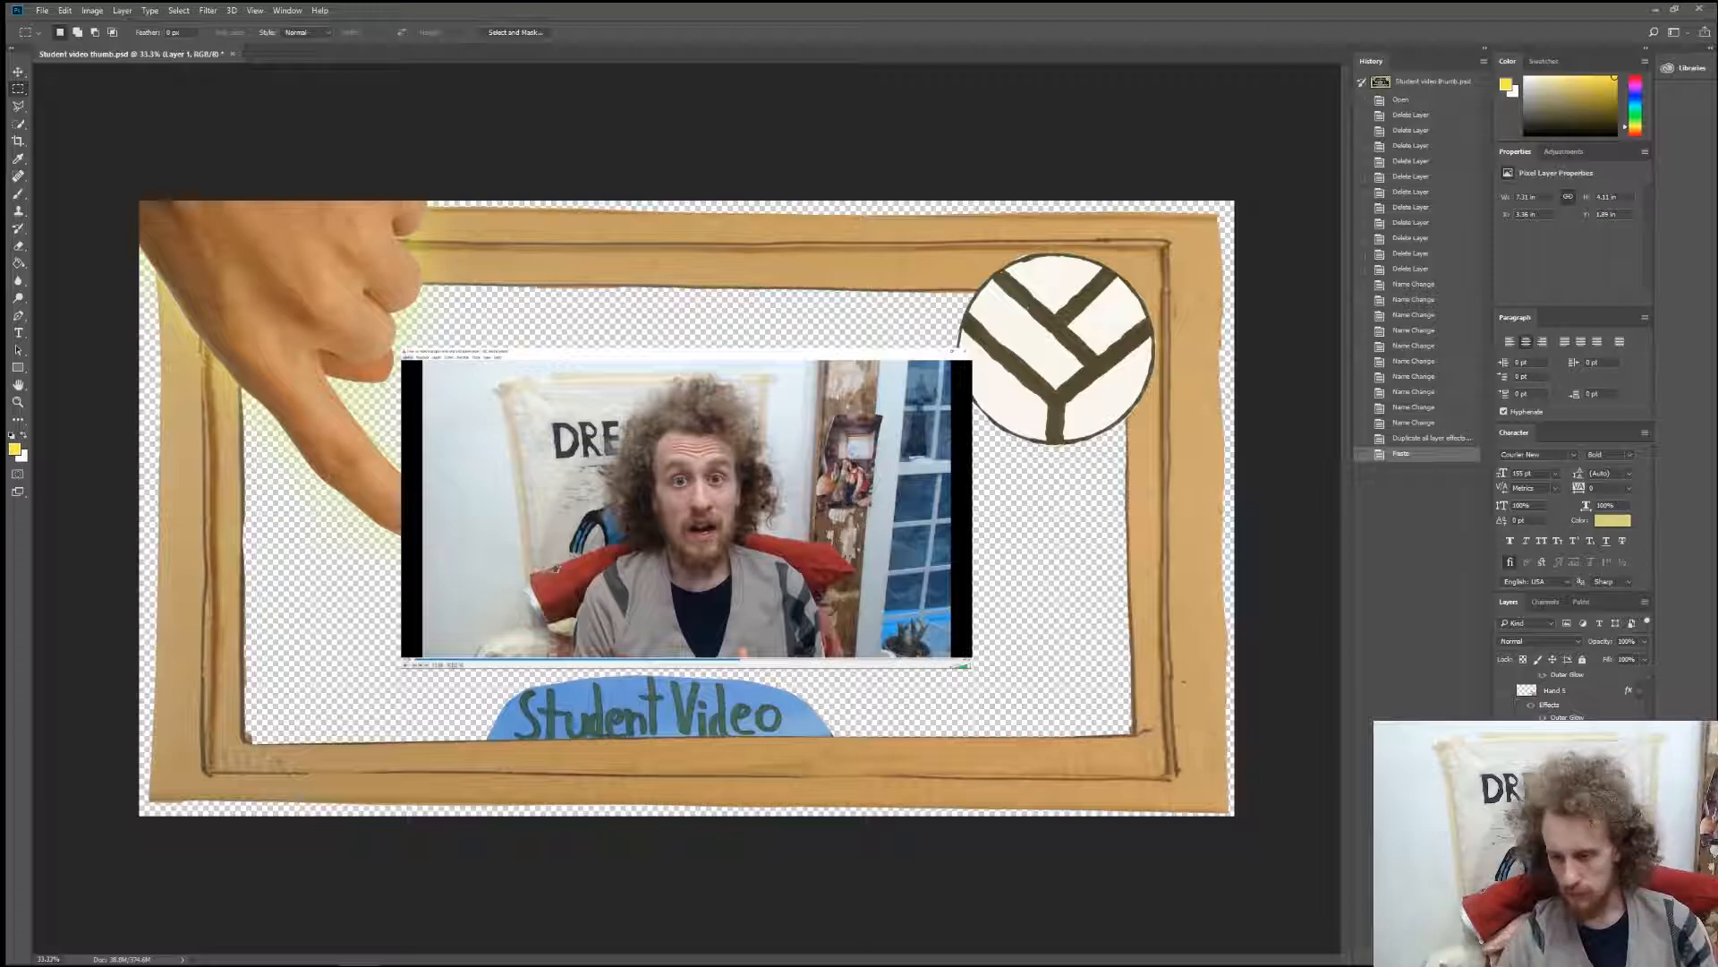
pyautogui.click(1505, 796)
pyautogui.click(1505, 796)
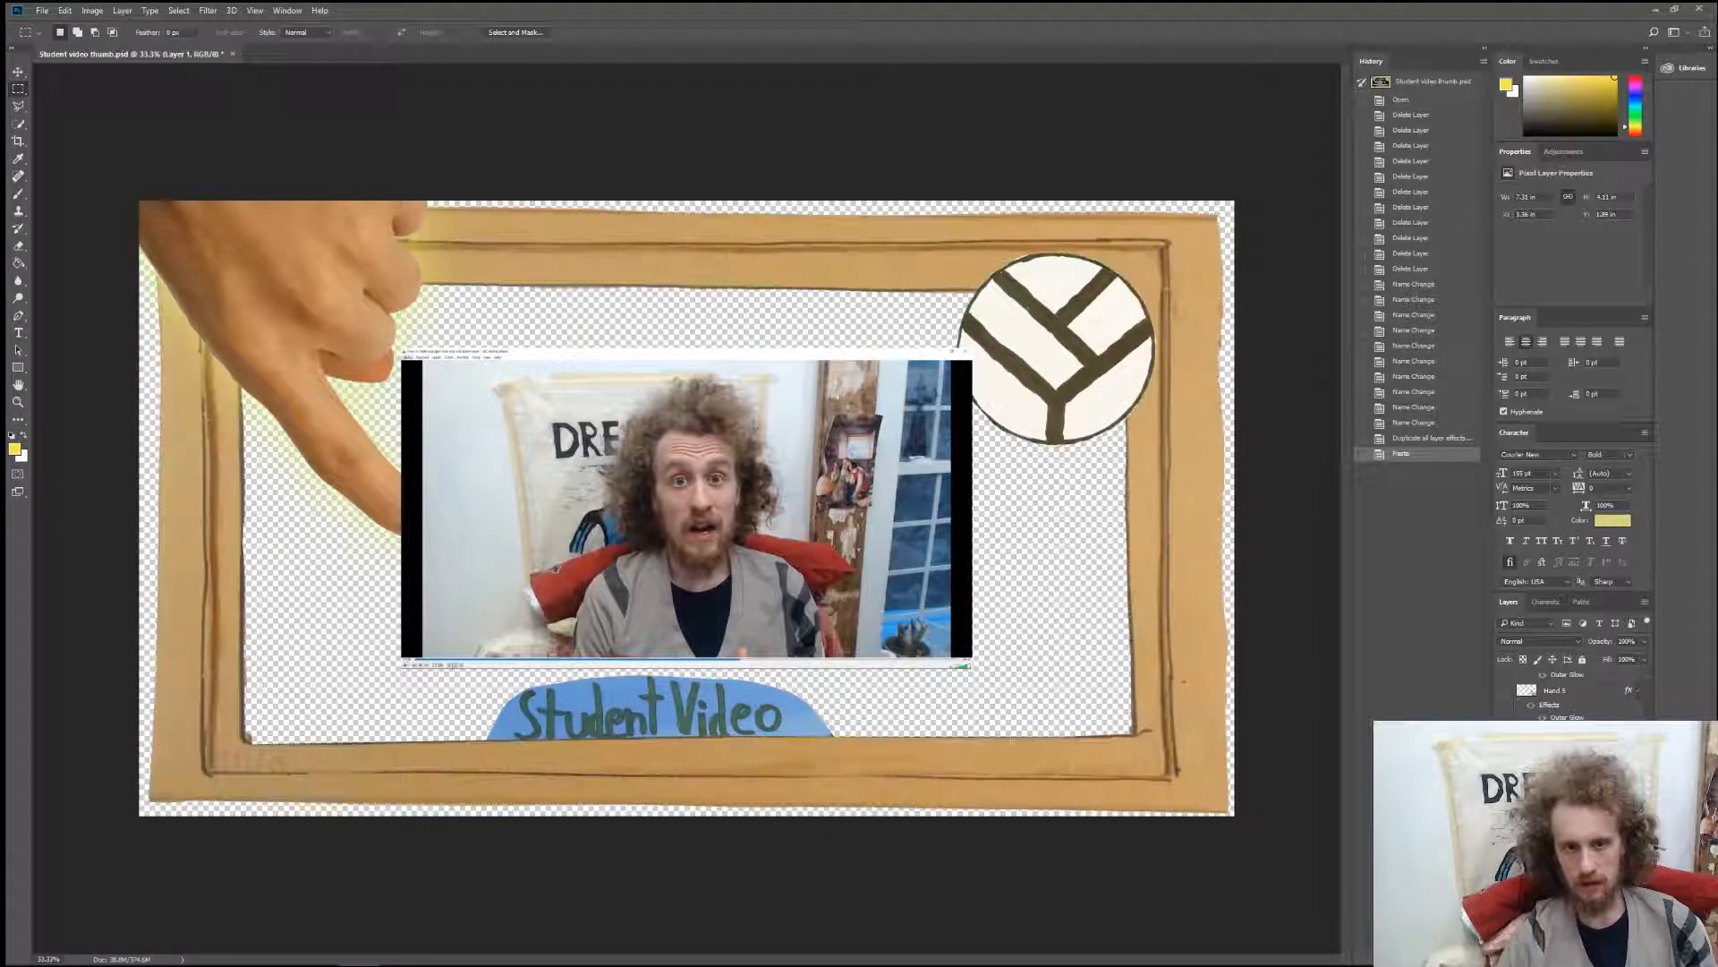
pyautogui.click(1506, 796)
pyautogui.click(1505, 797)
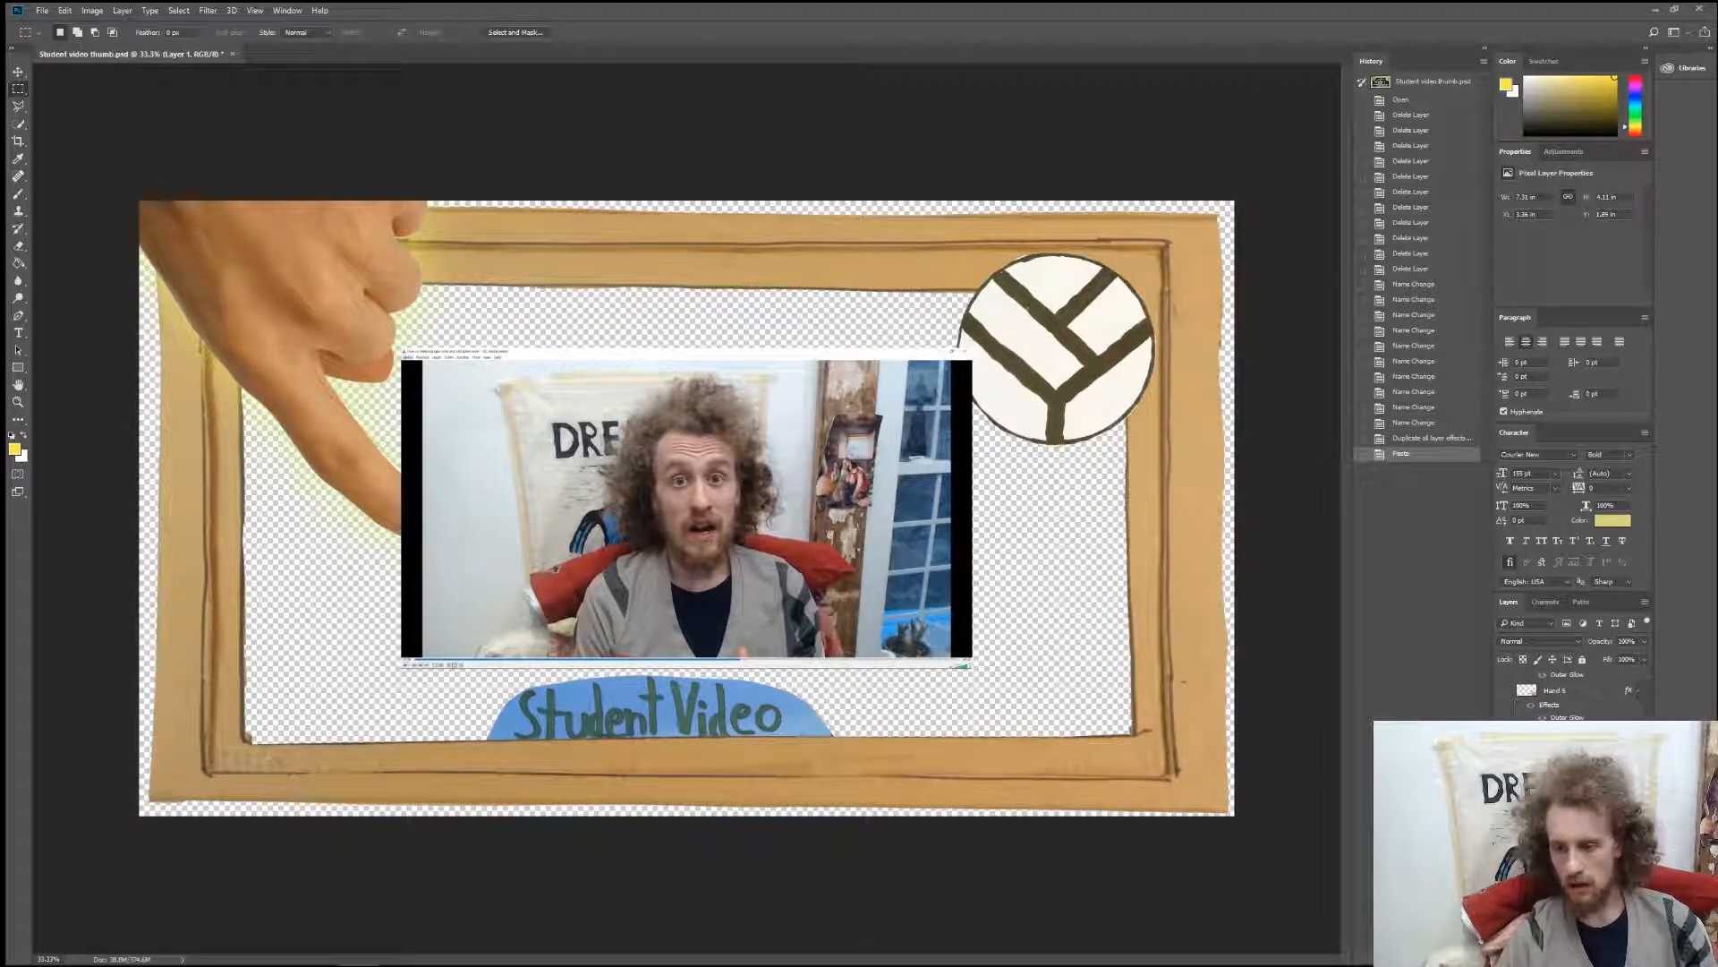
pyautogui.click(1505, 813)
pyautogui.click(1506, 813)
pyautogui.click(1506, 813)
pyautogui.click(1505, 813)
pyautogui.click(1506, 828)
pyautogui.click(1505, 827)
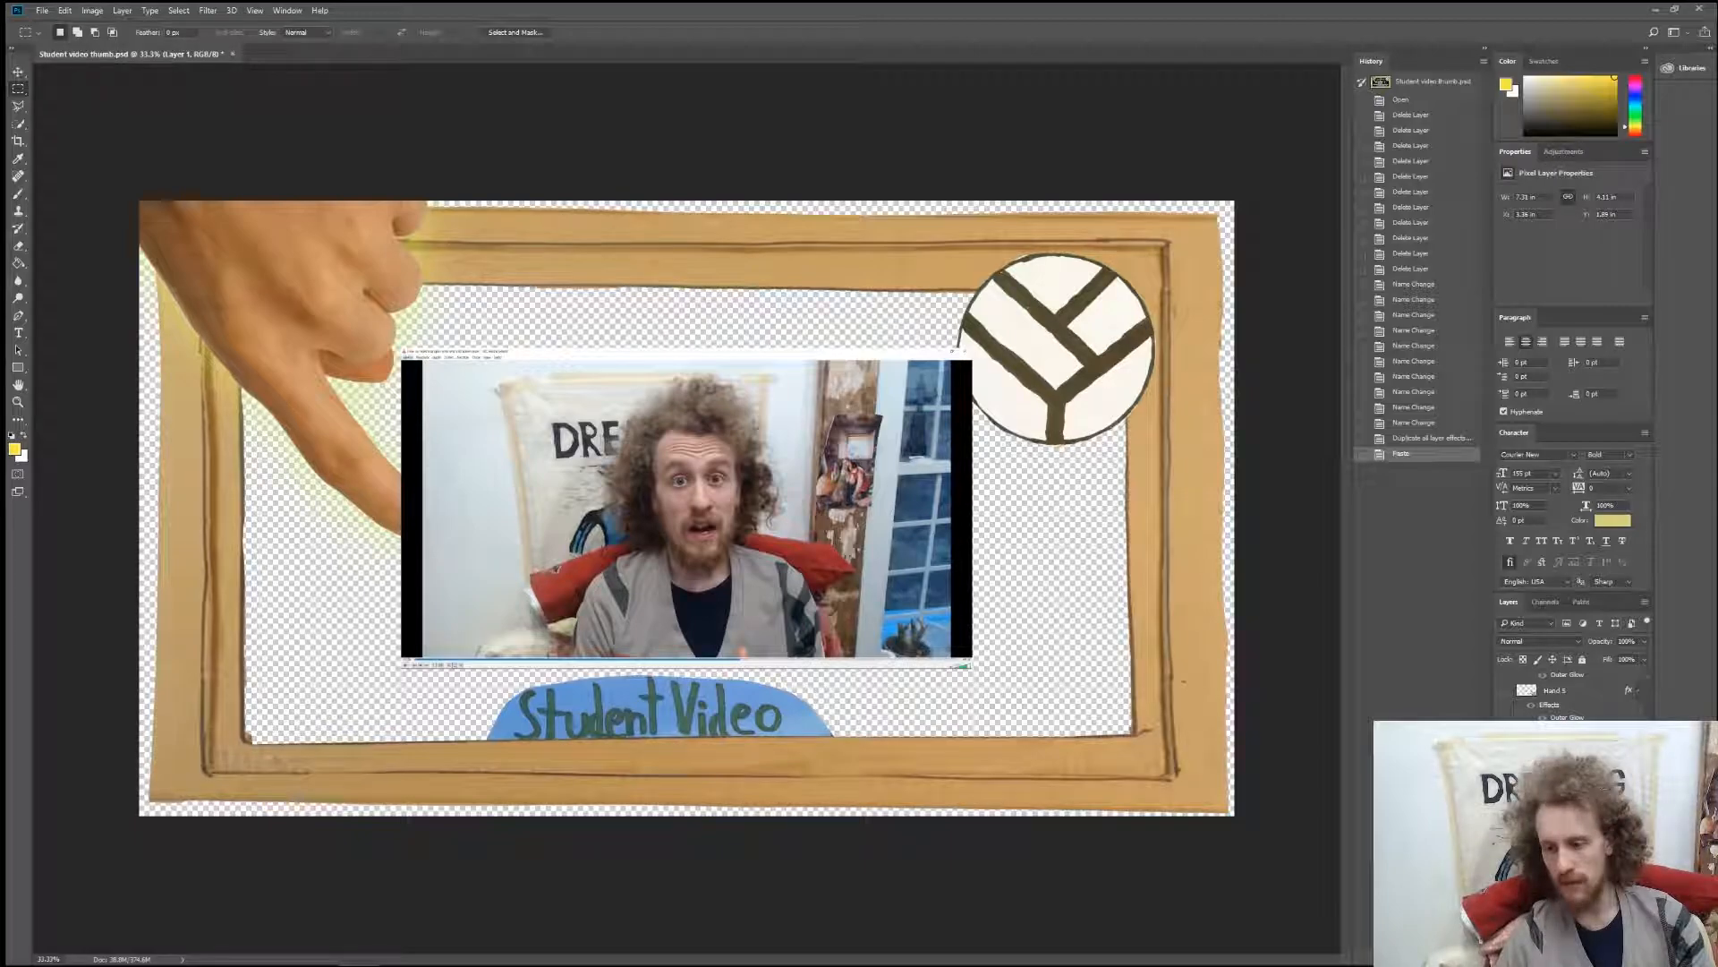
# Place the pasted webcam screenshot beneath the frame artwork and scale it up to about 175% to fill the frame opening.
pyautogui.hotkey('ctrl', ']')
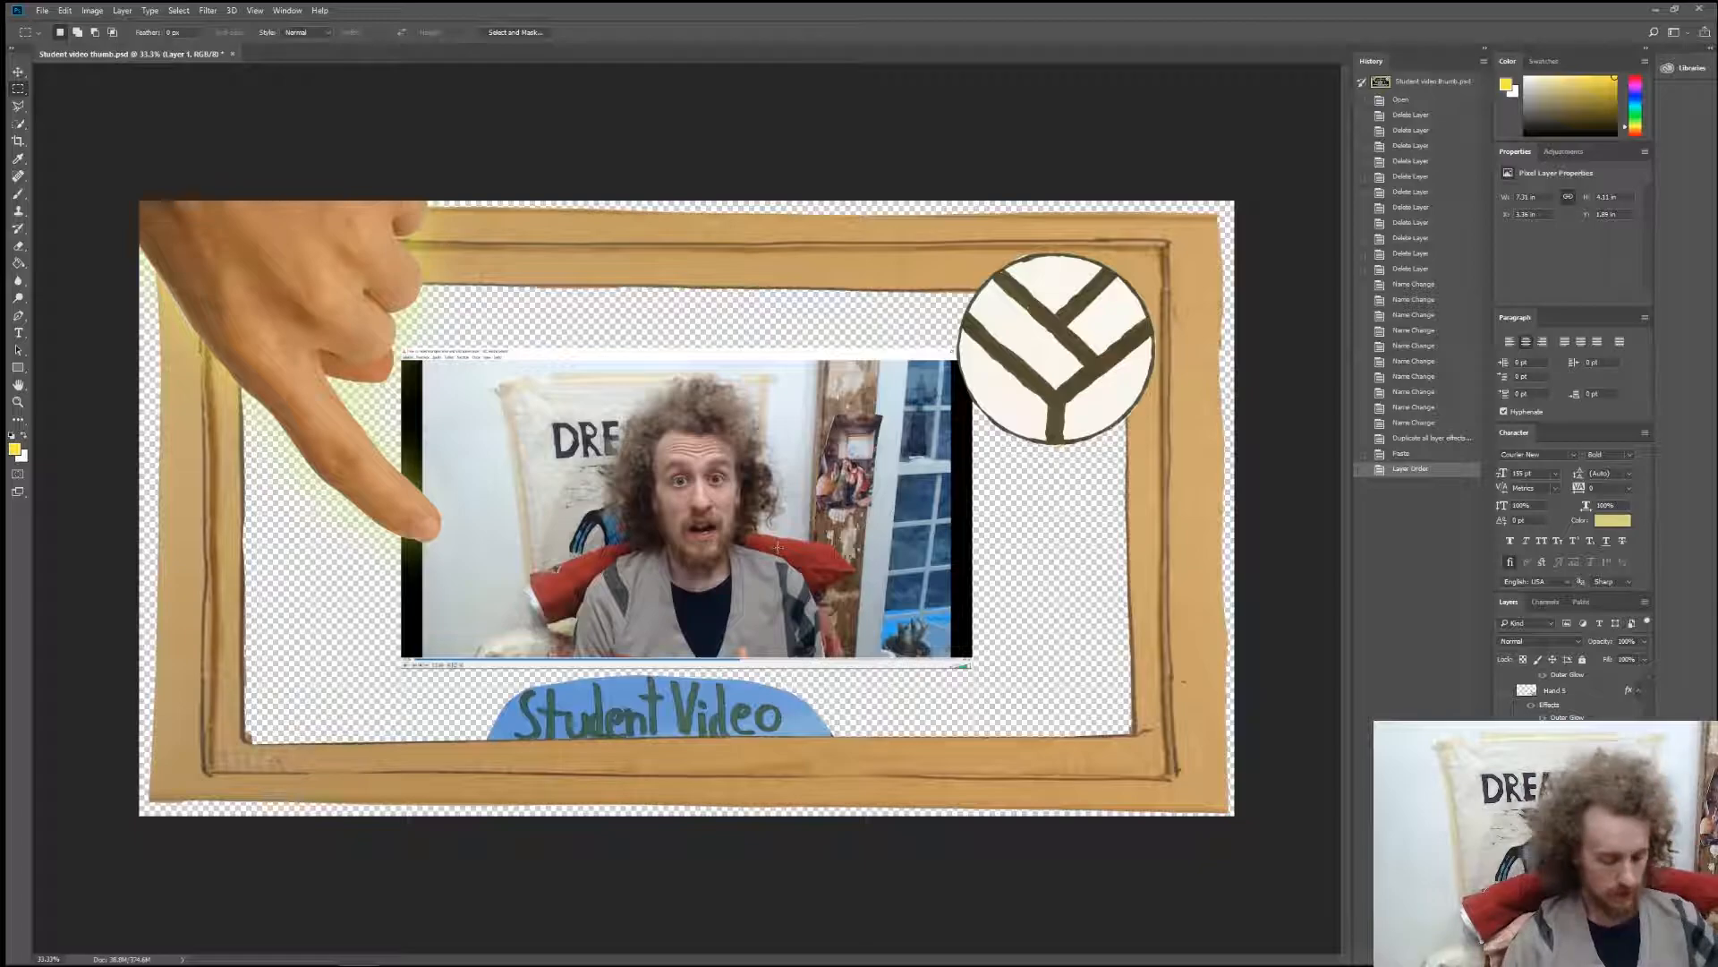
pyautogui.hotkey('ctrl', 't')
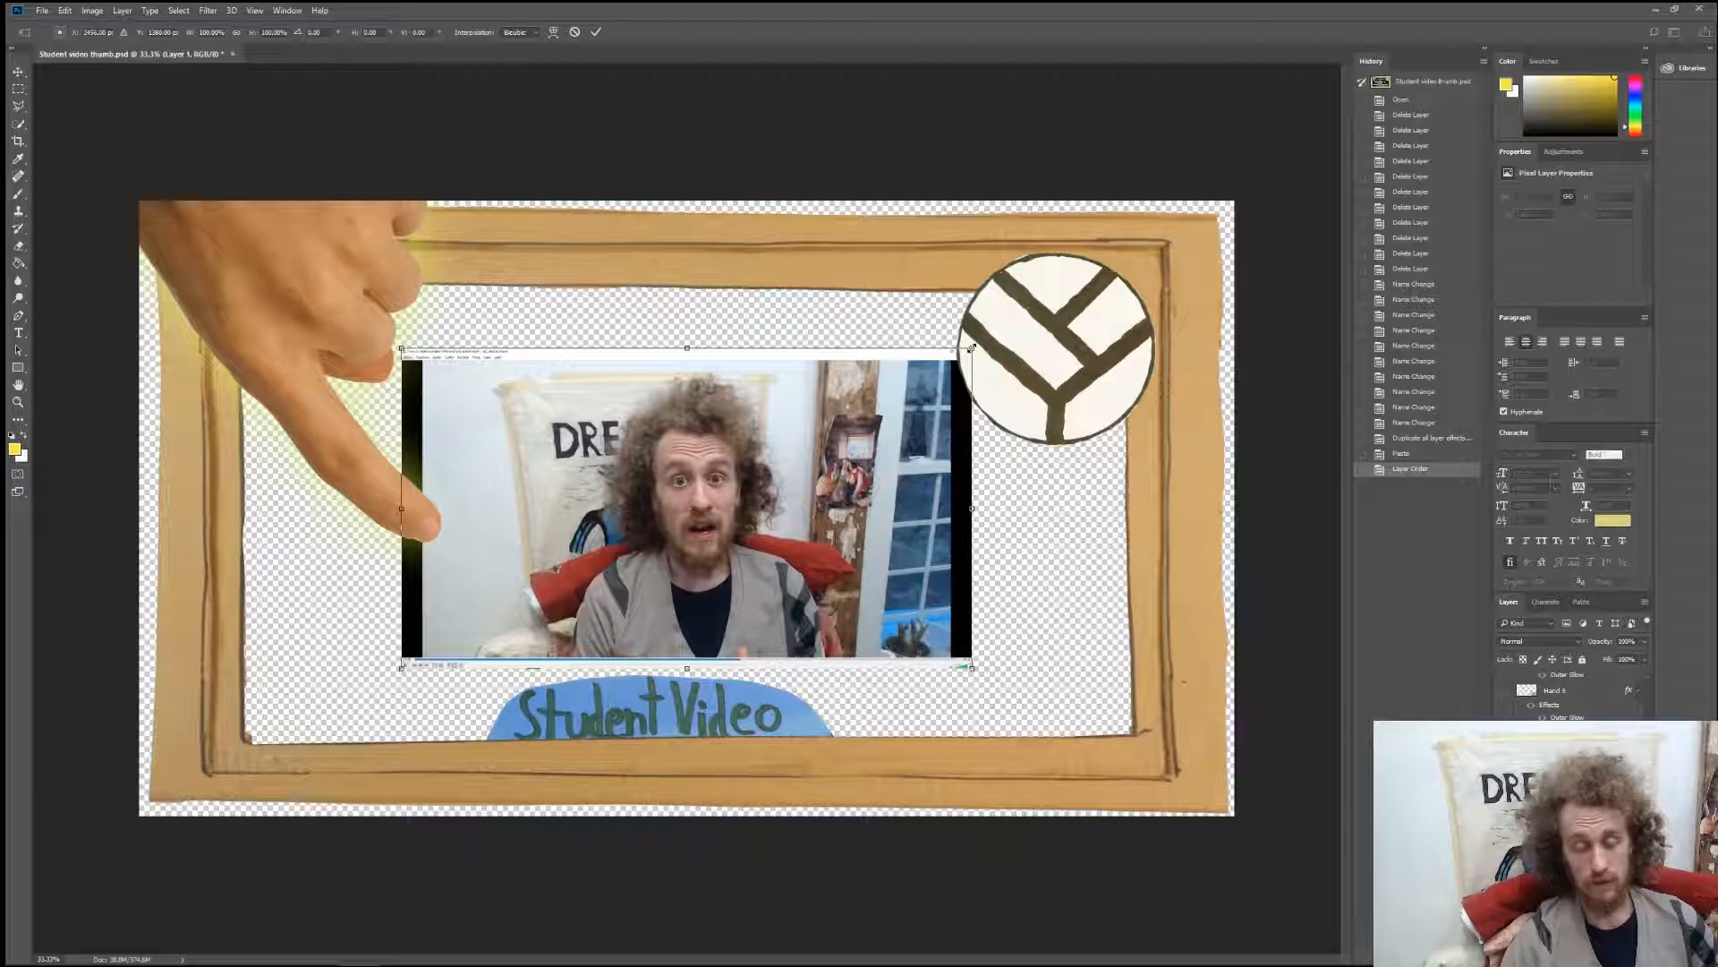
pyautogui.moveTo(971, 347); pyautogui.dragTo(1170, 238)
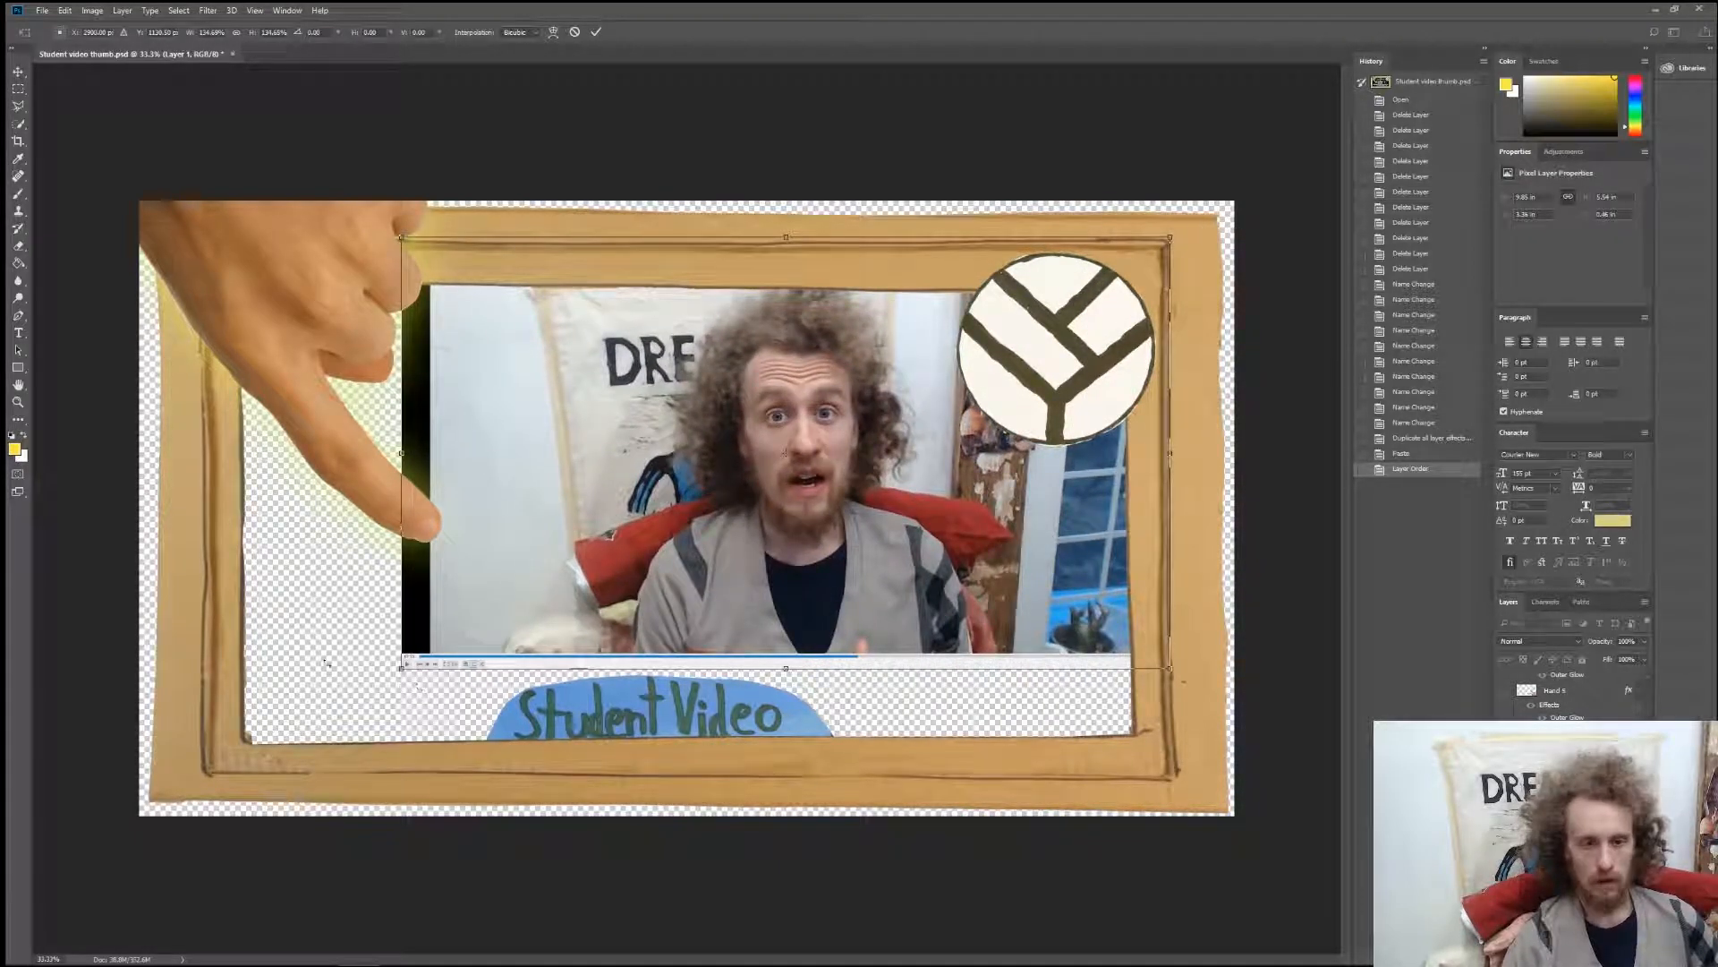
pyautogui.moveTo(401, 670); pyautogui.dragTo(170, 801)
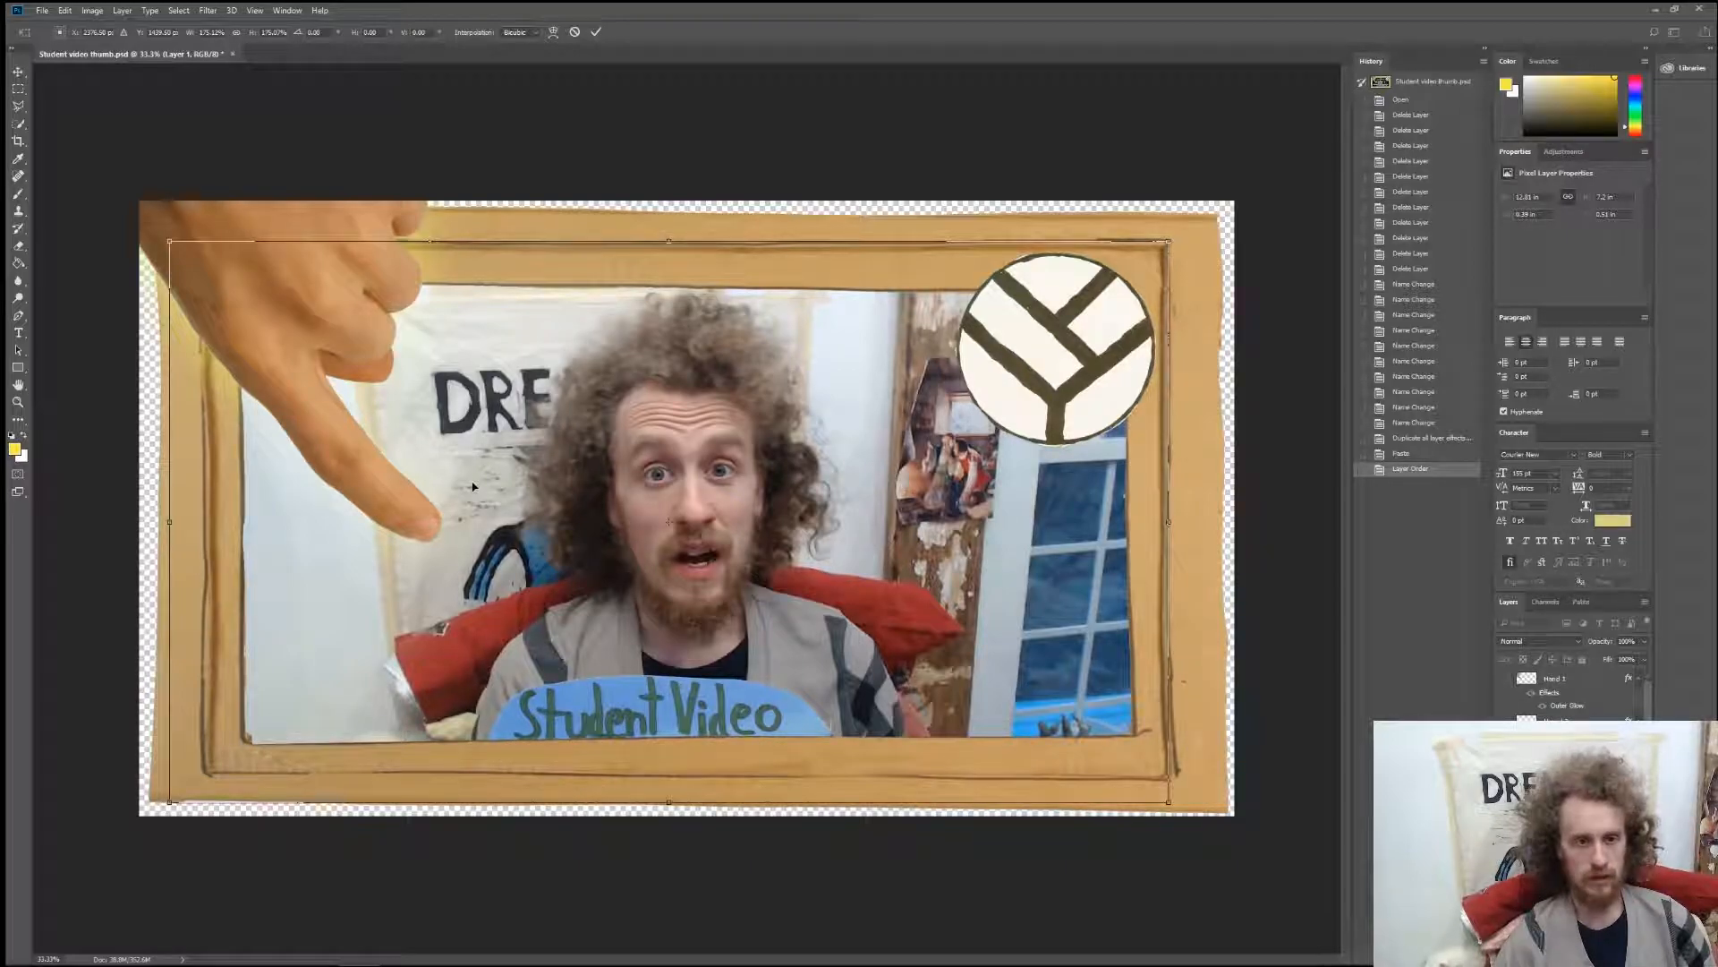
pyautogui.press('Return')
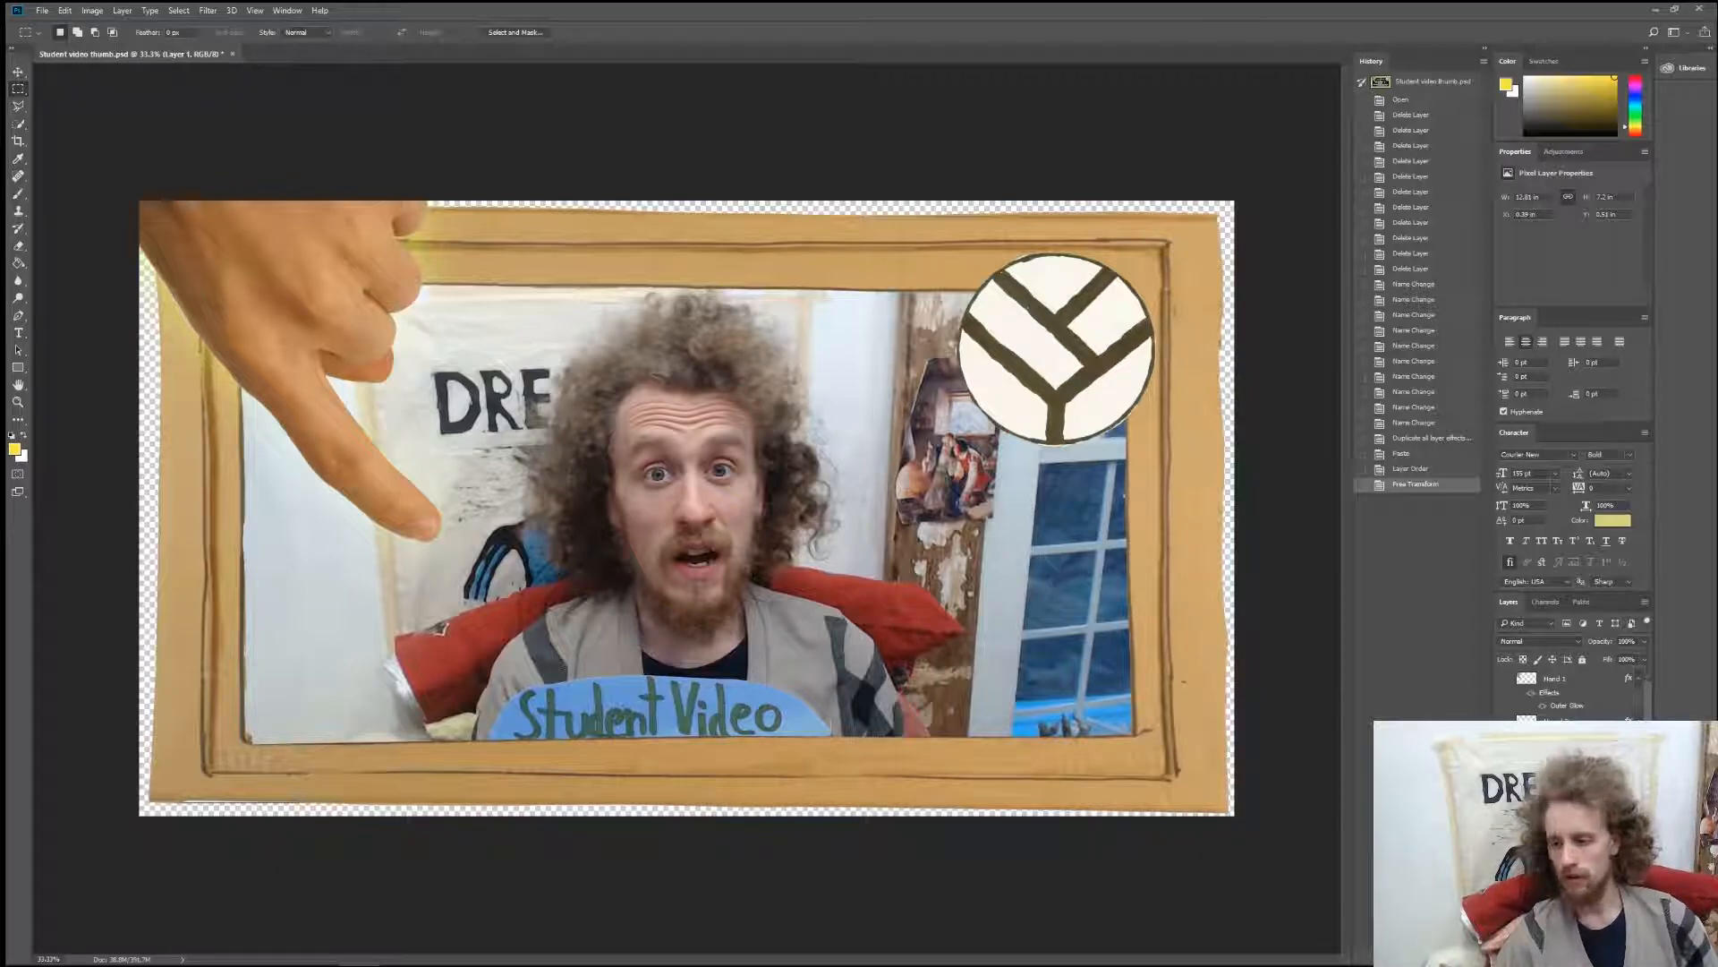
# Compare the hand layers by toggling their visibility and leave only the hand pointing up from the artwork's lower-left corner shown.
pyautogui.click(1504, 679)
pyautogui.click(1505, 721)
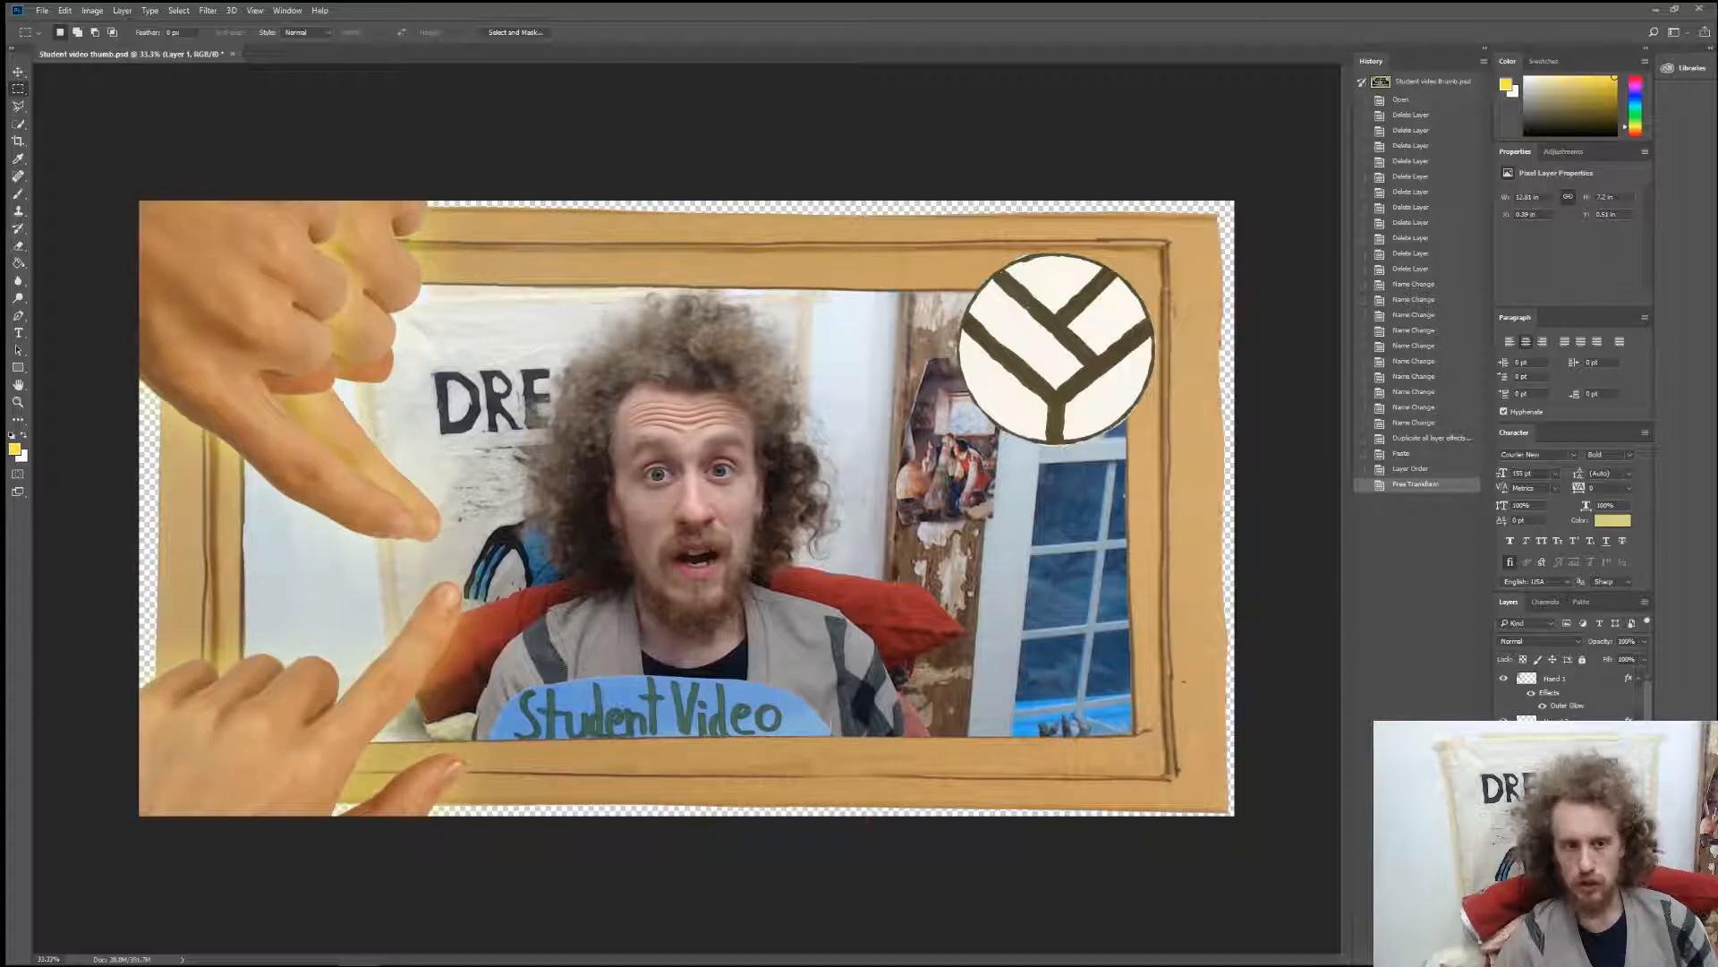
pyautogui.click(1504, 763)
pyautogui.click(1505, 805)
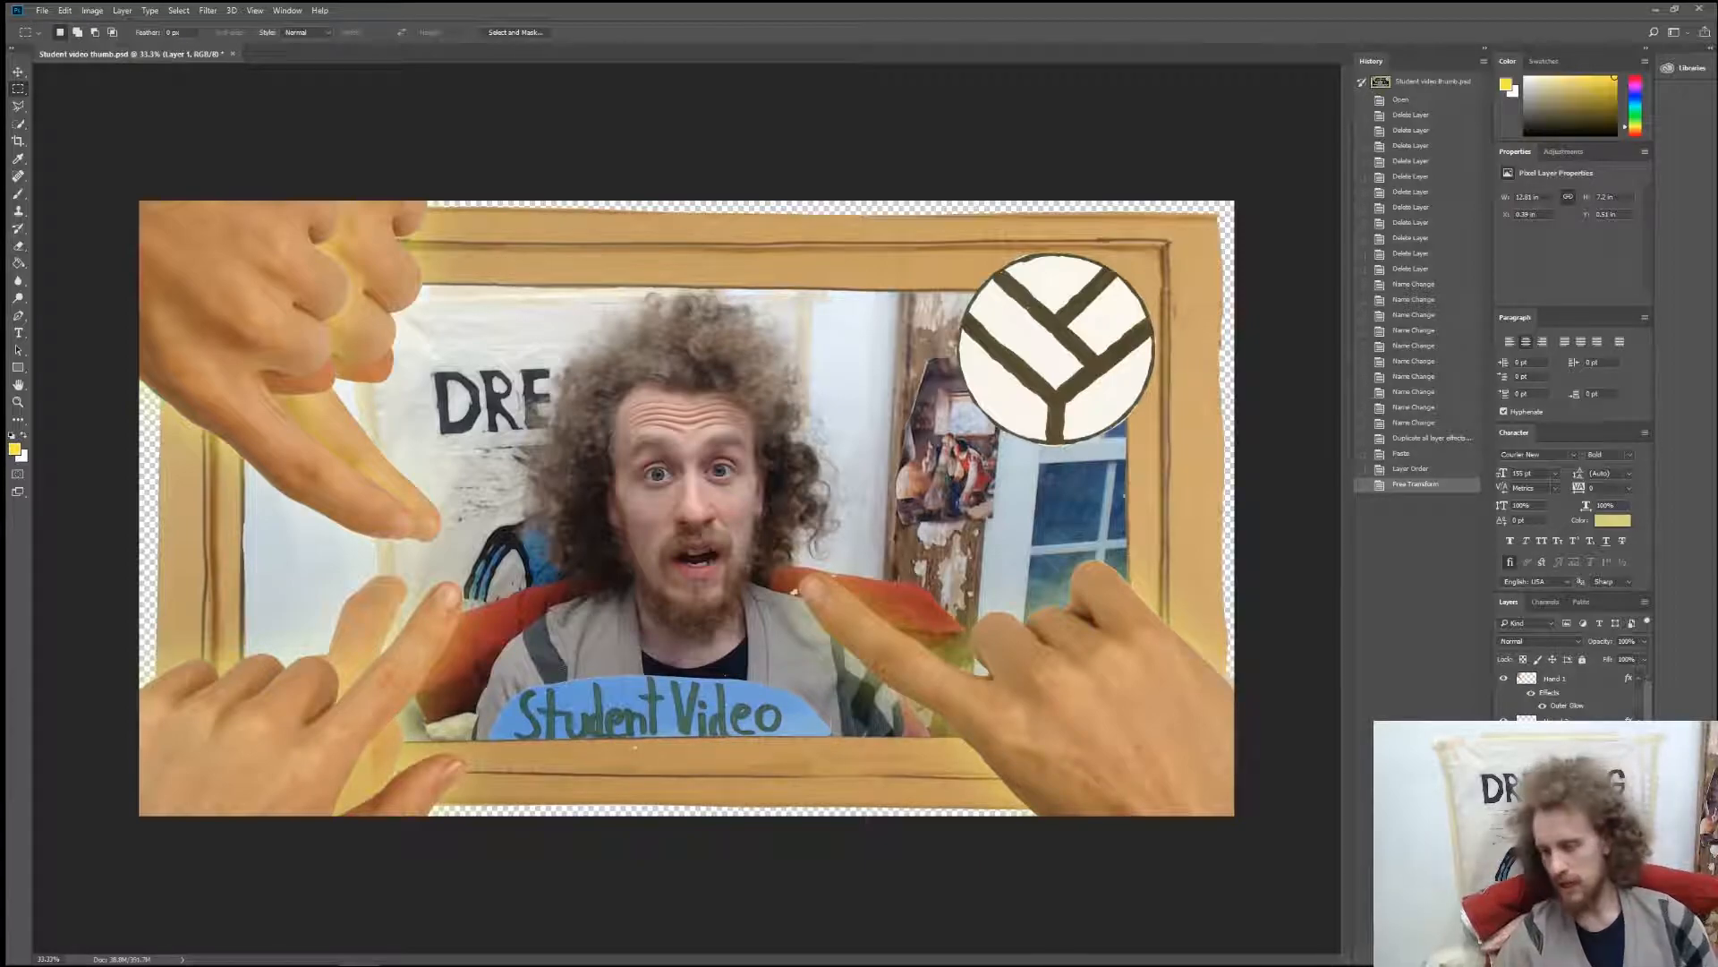
pyautogui.click(1504, 806)
pyautogui.click(1504, 763)
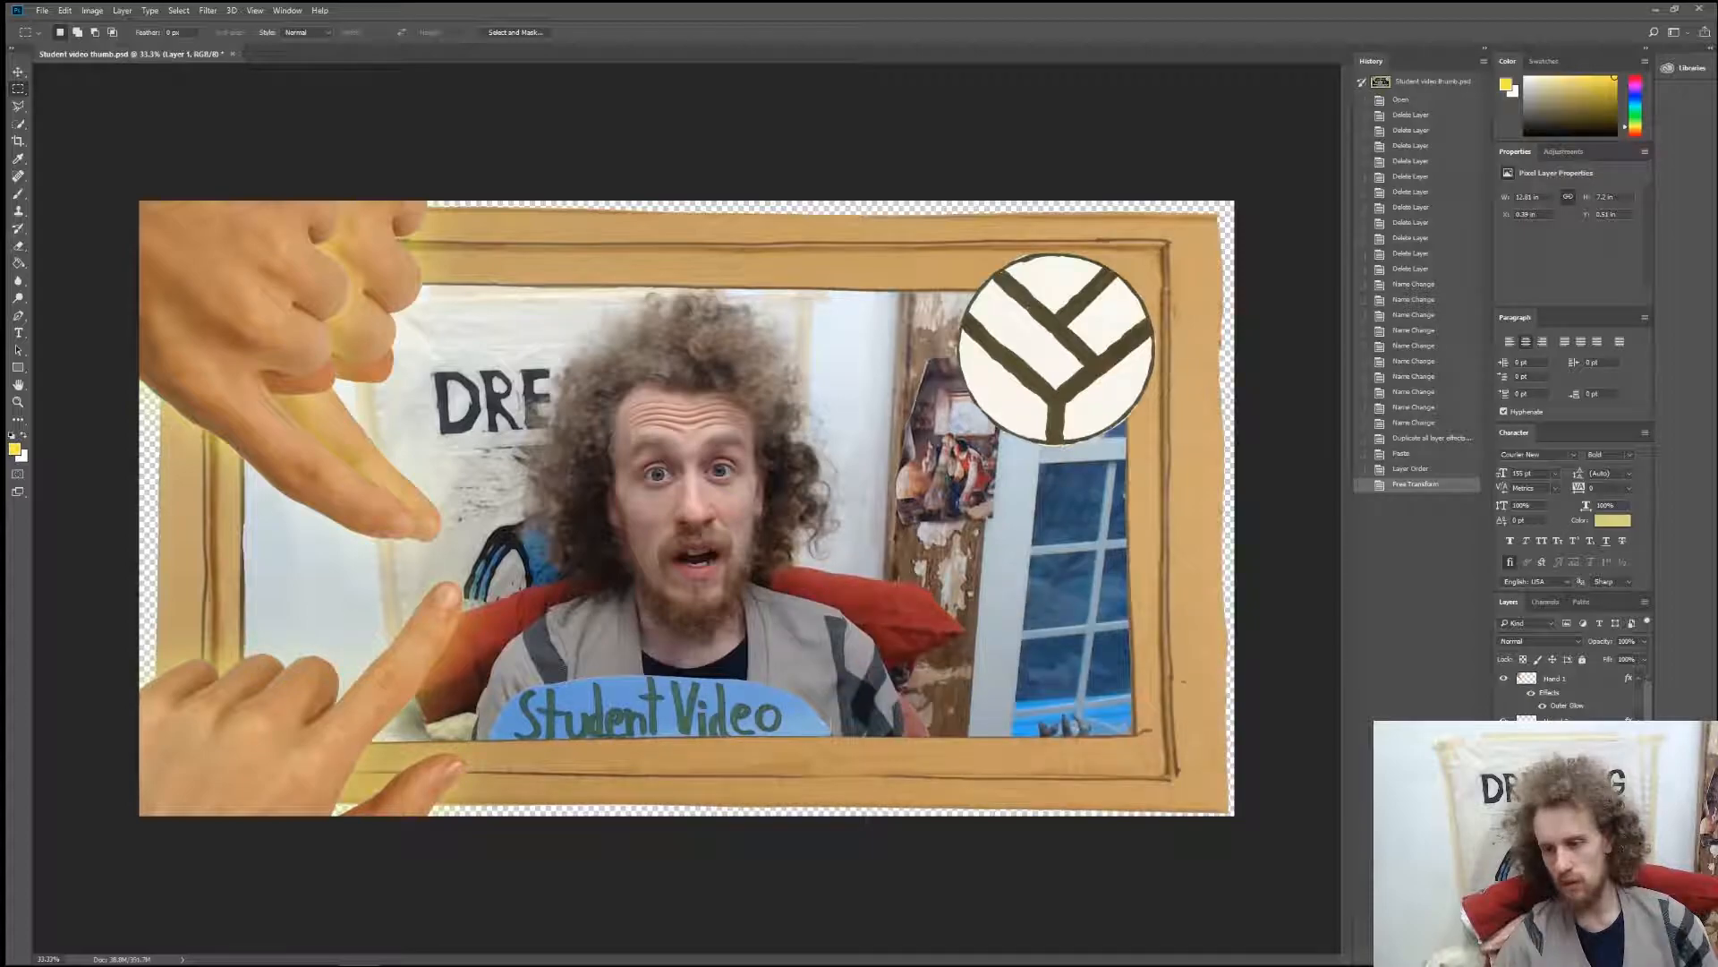
pyautogui.click(1505, 721)
pyautogui.click(1506, 680)
pyautogui.scroll(-2, 1521, 751)
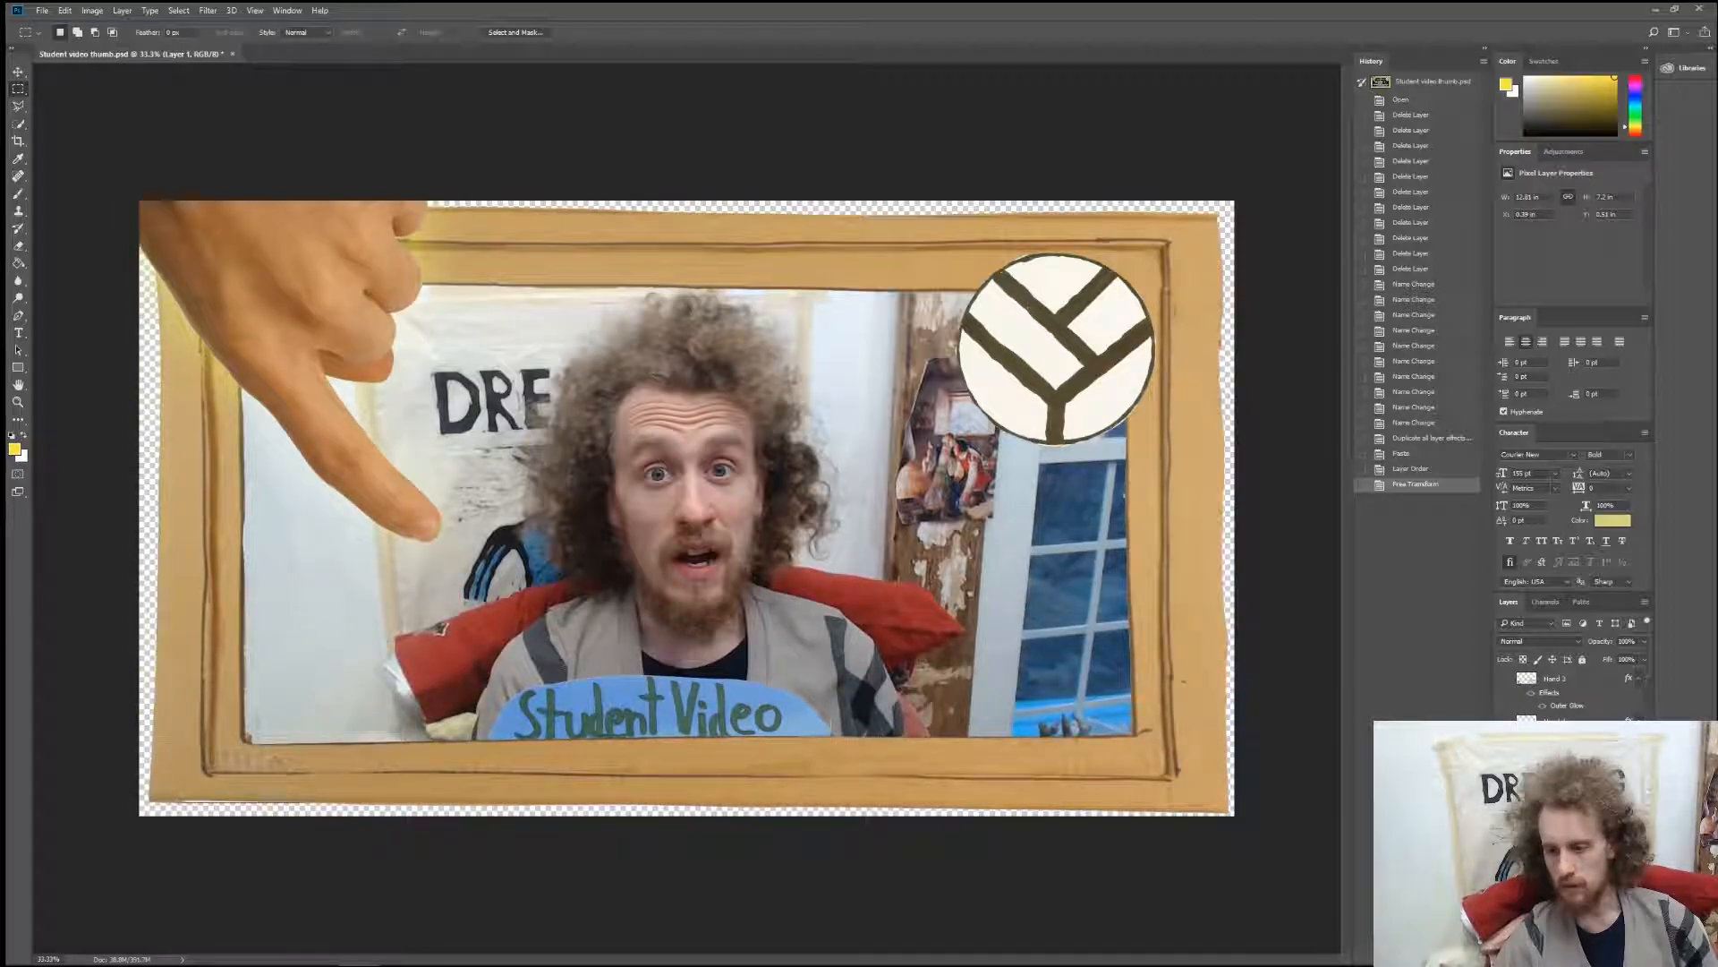
pyautogui.click(1505, 723)
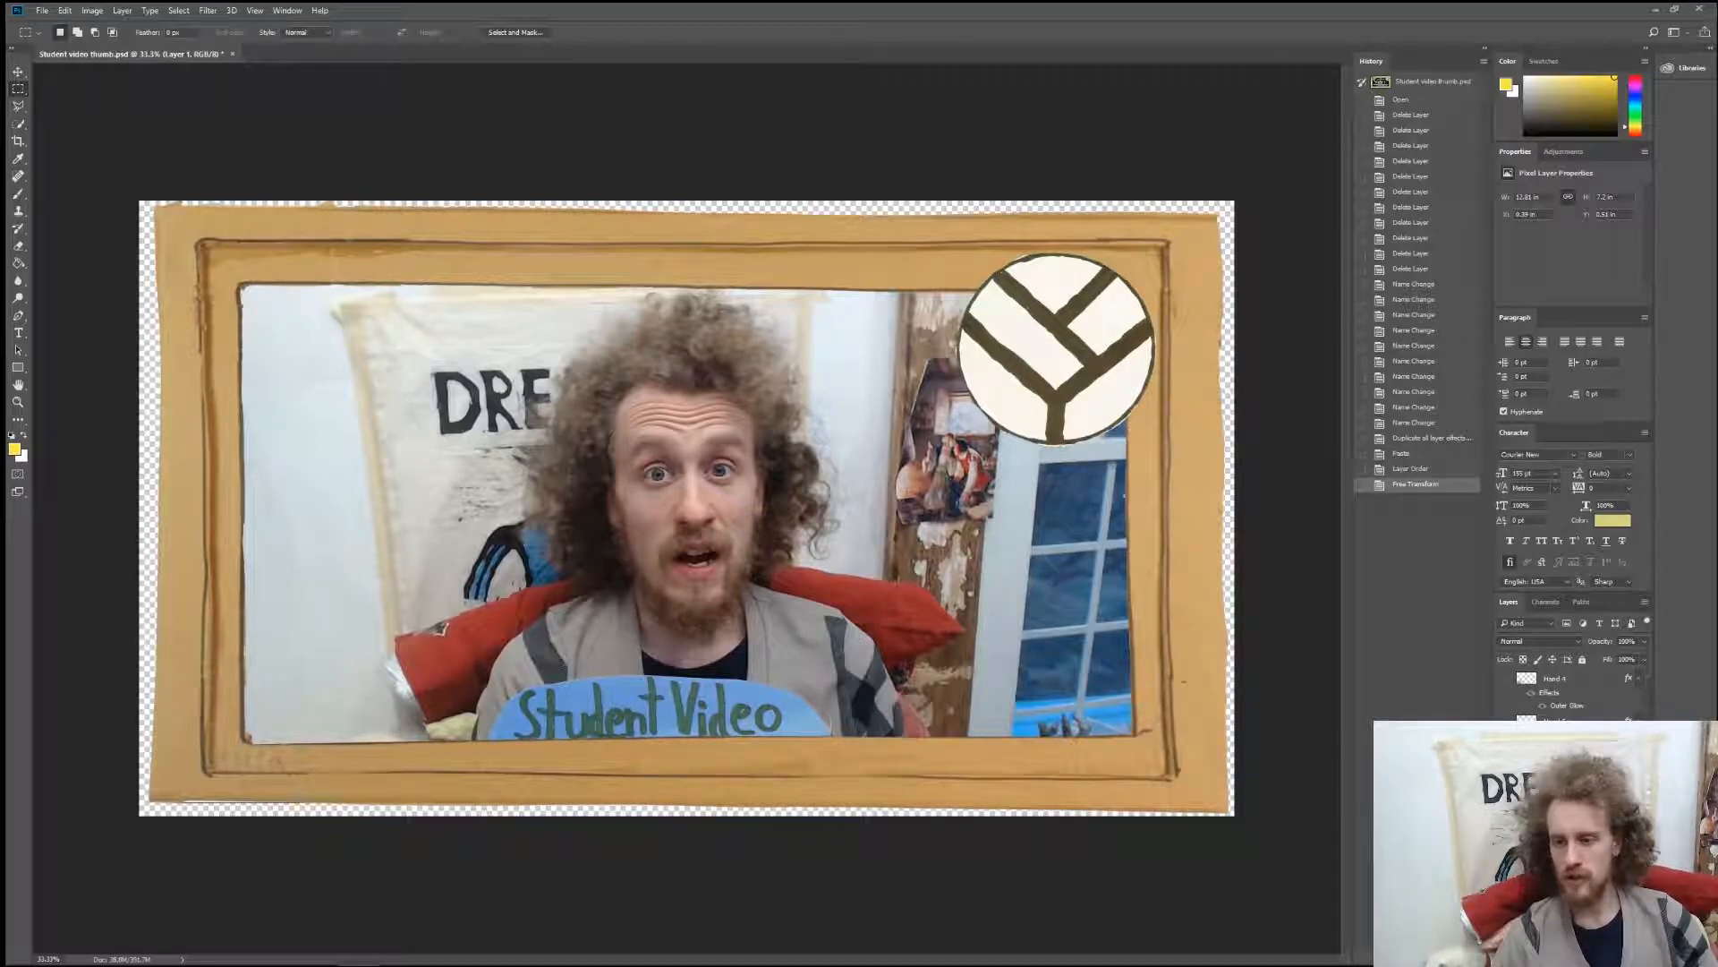
pyautogui.click(1505, 802)
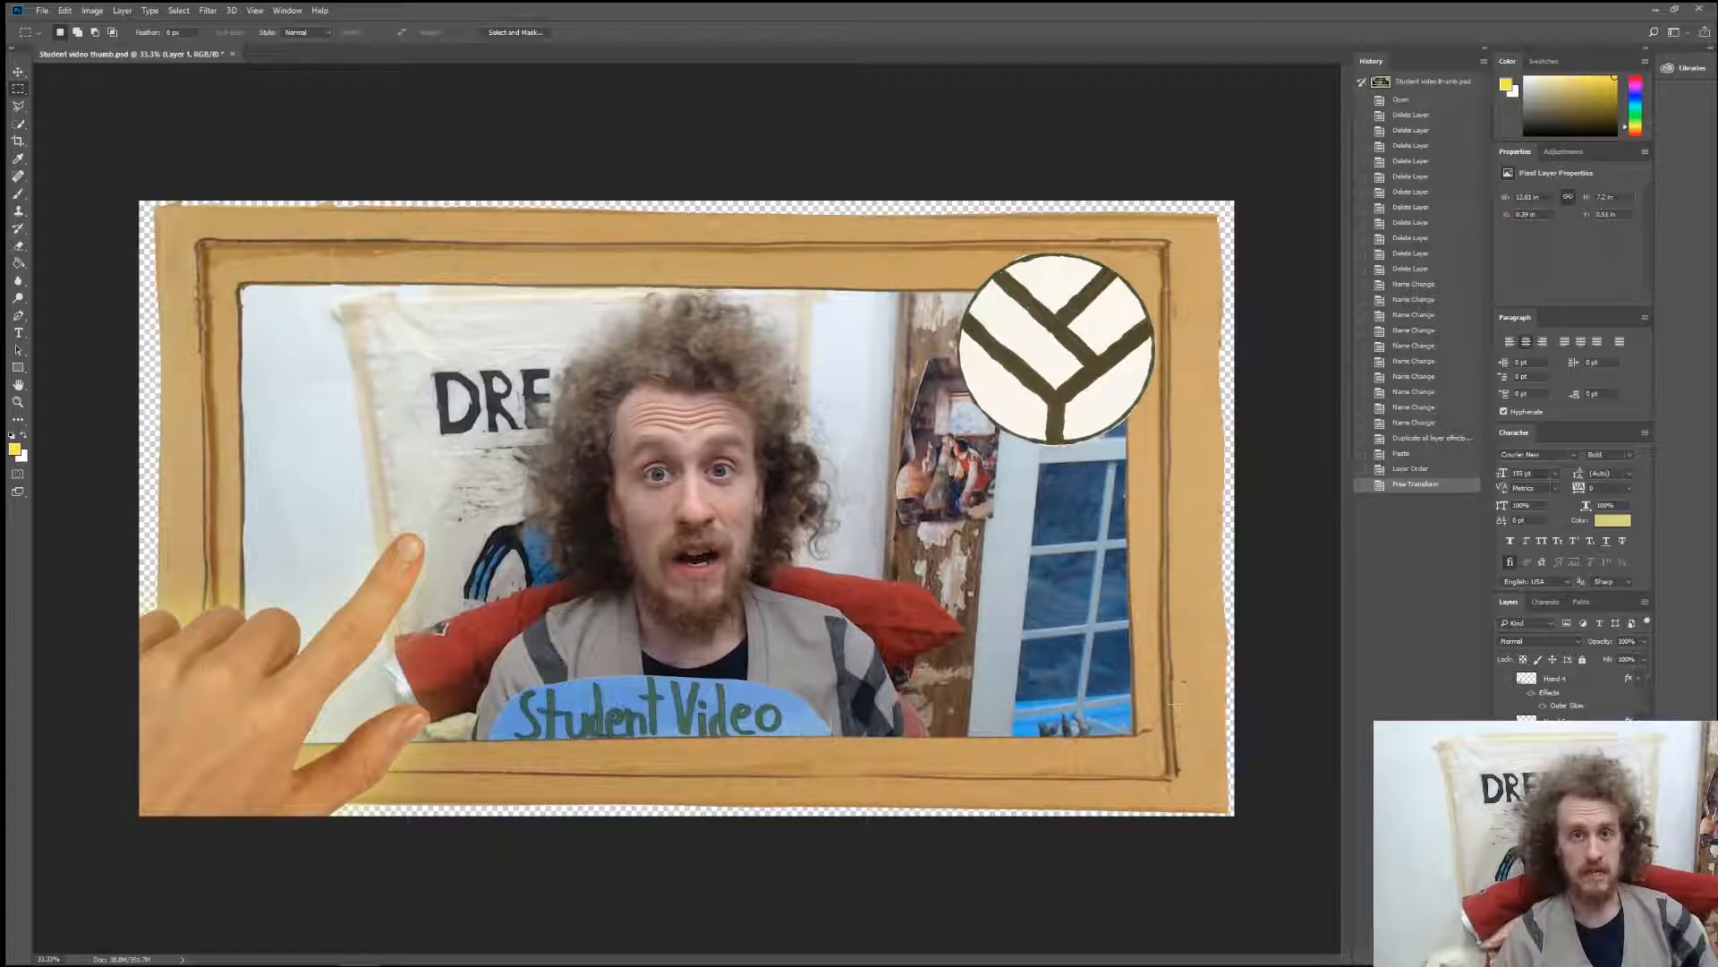
# Add a text layer reading "Intro and Endscreen Tutorial" over the upper-left part of the webcam picture.
pyautogui.click(18, 333)
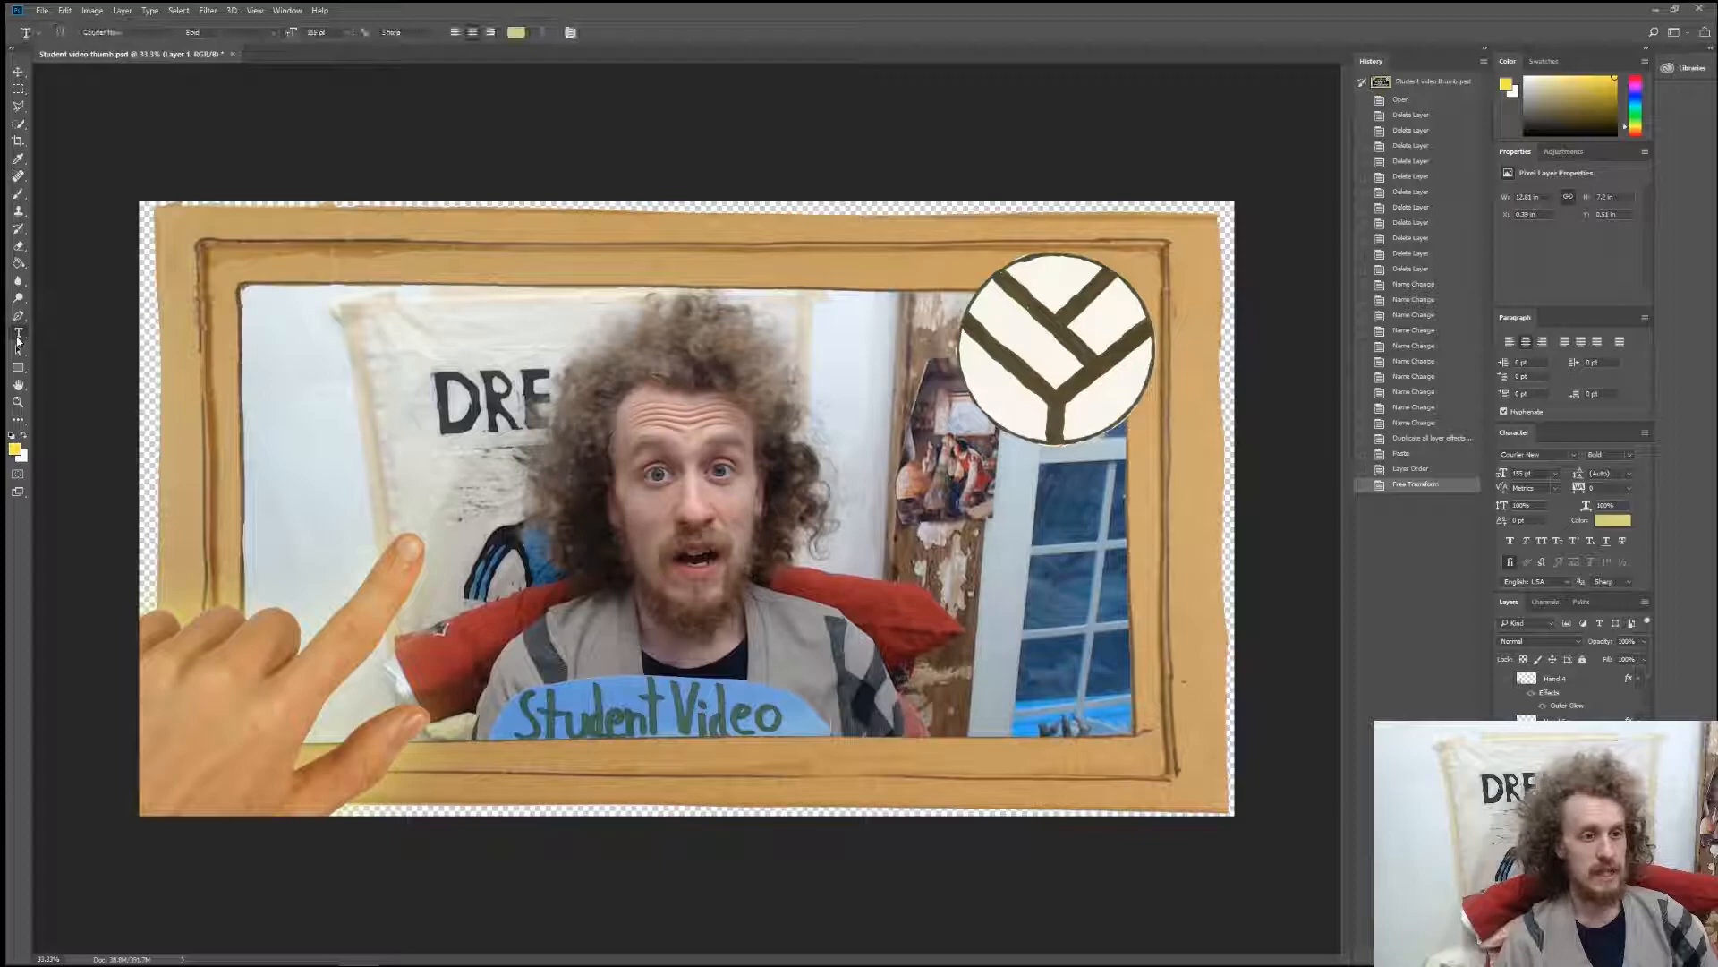
pyautogui.click(391, 444)
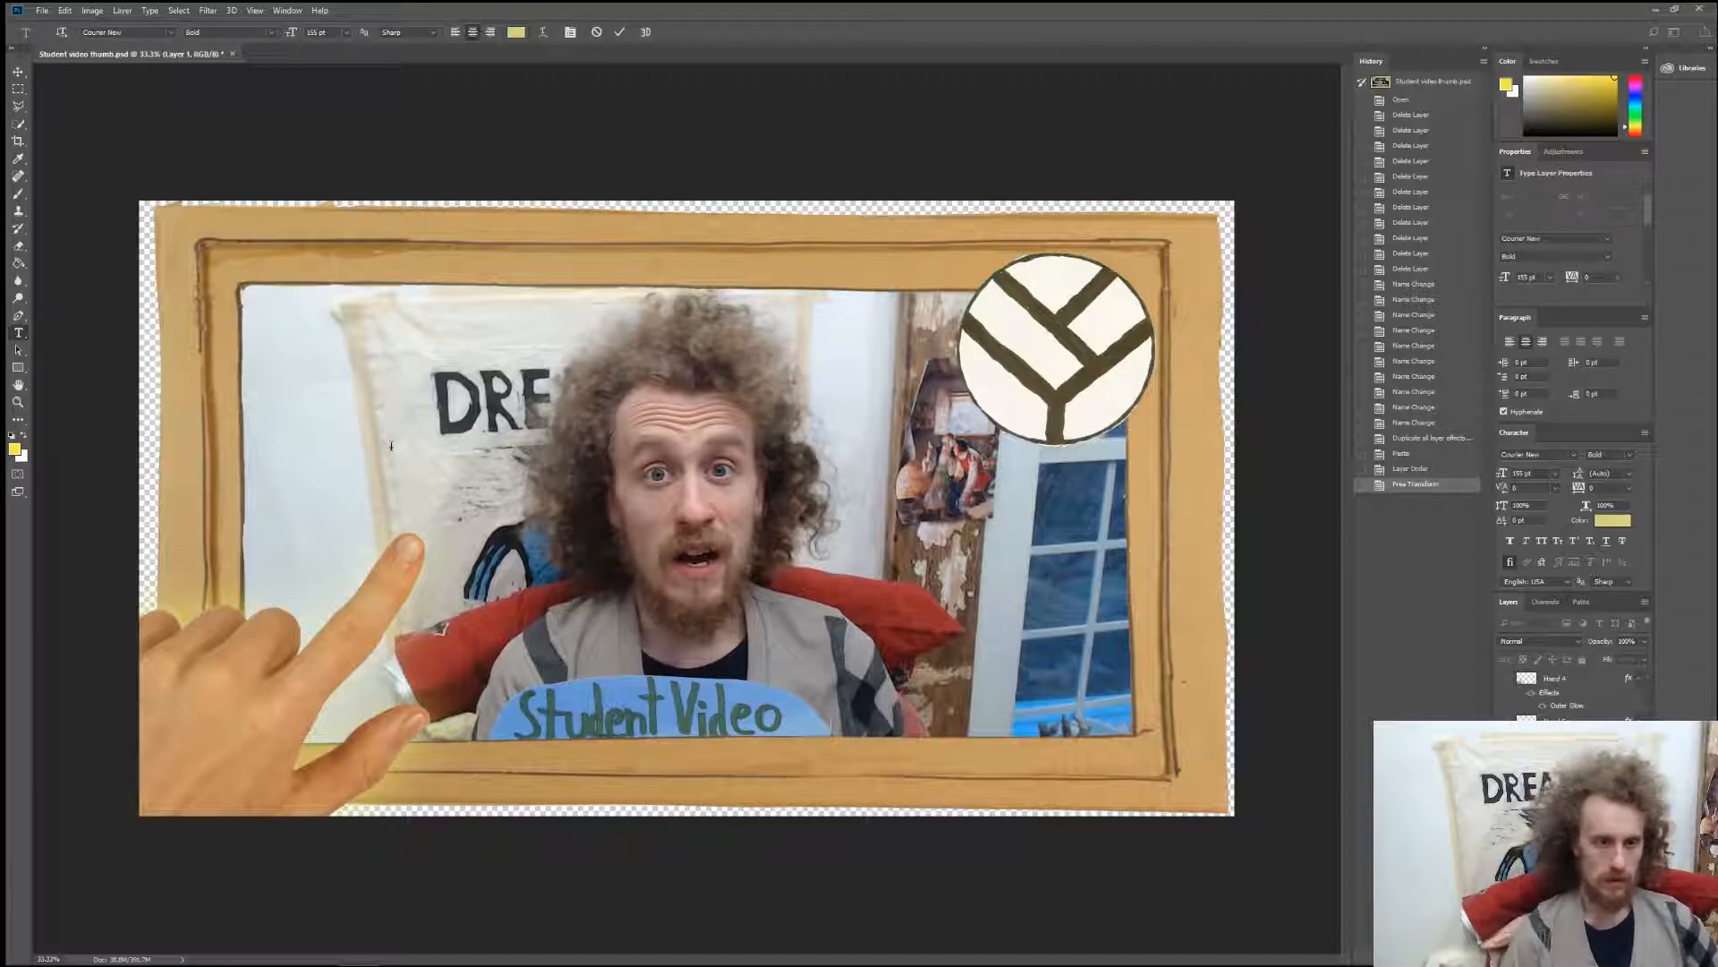
pyautogui.write('I')
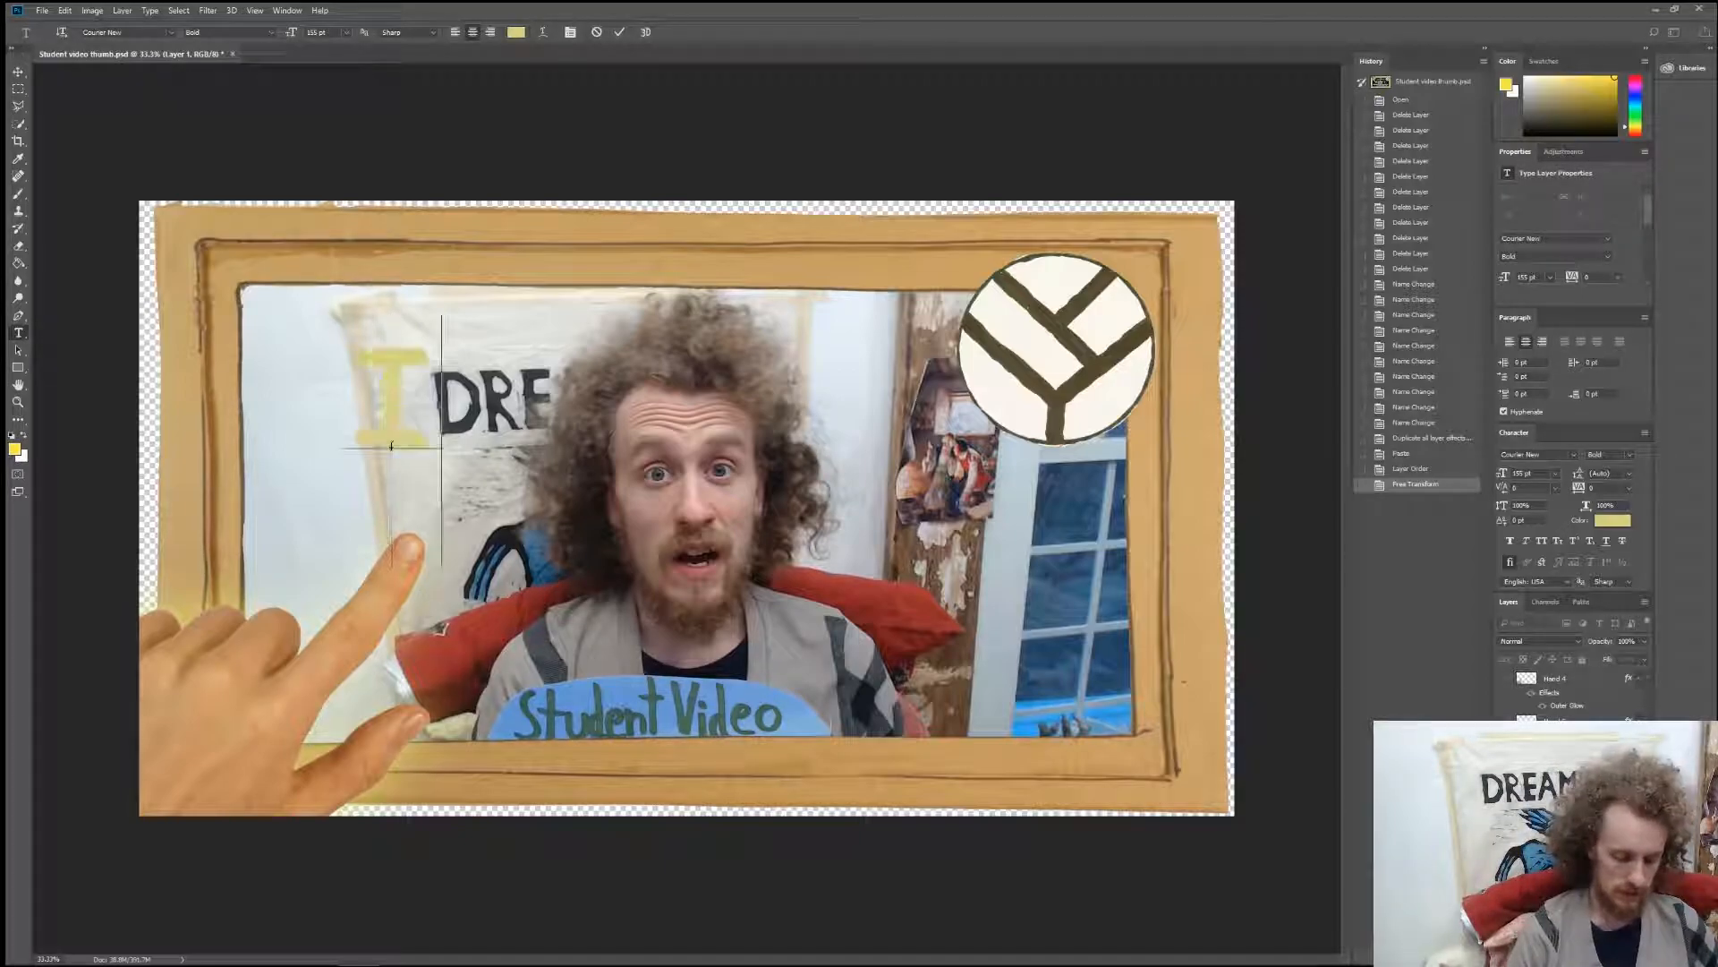
pyautogui.write('ntro and')
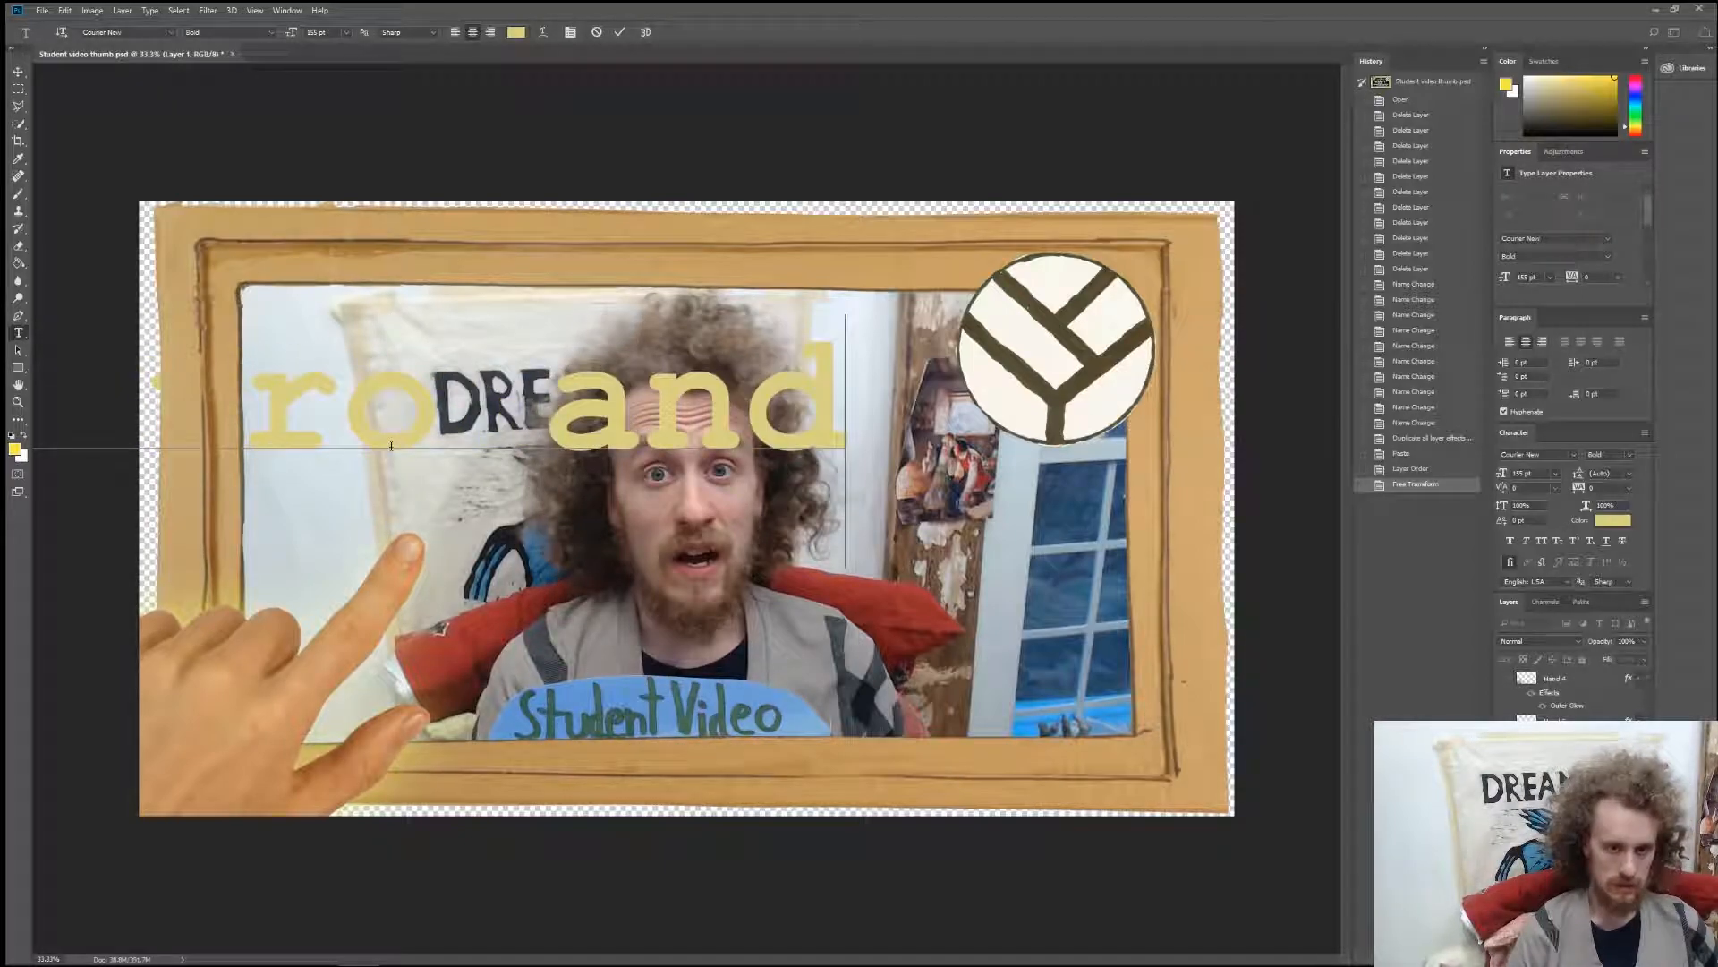
pyautogui.write(' Endic')
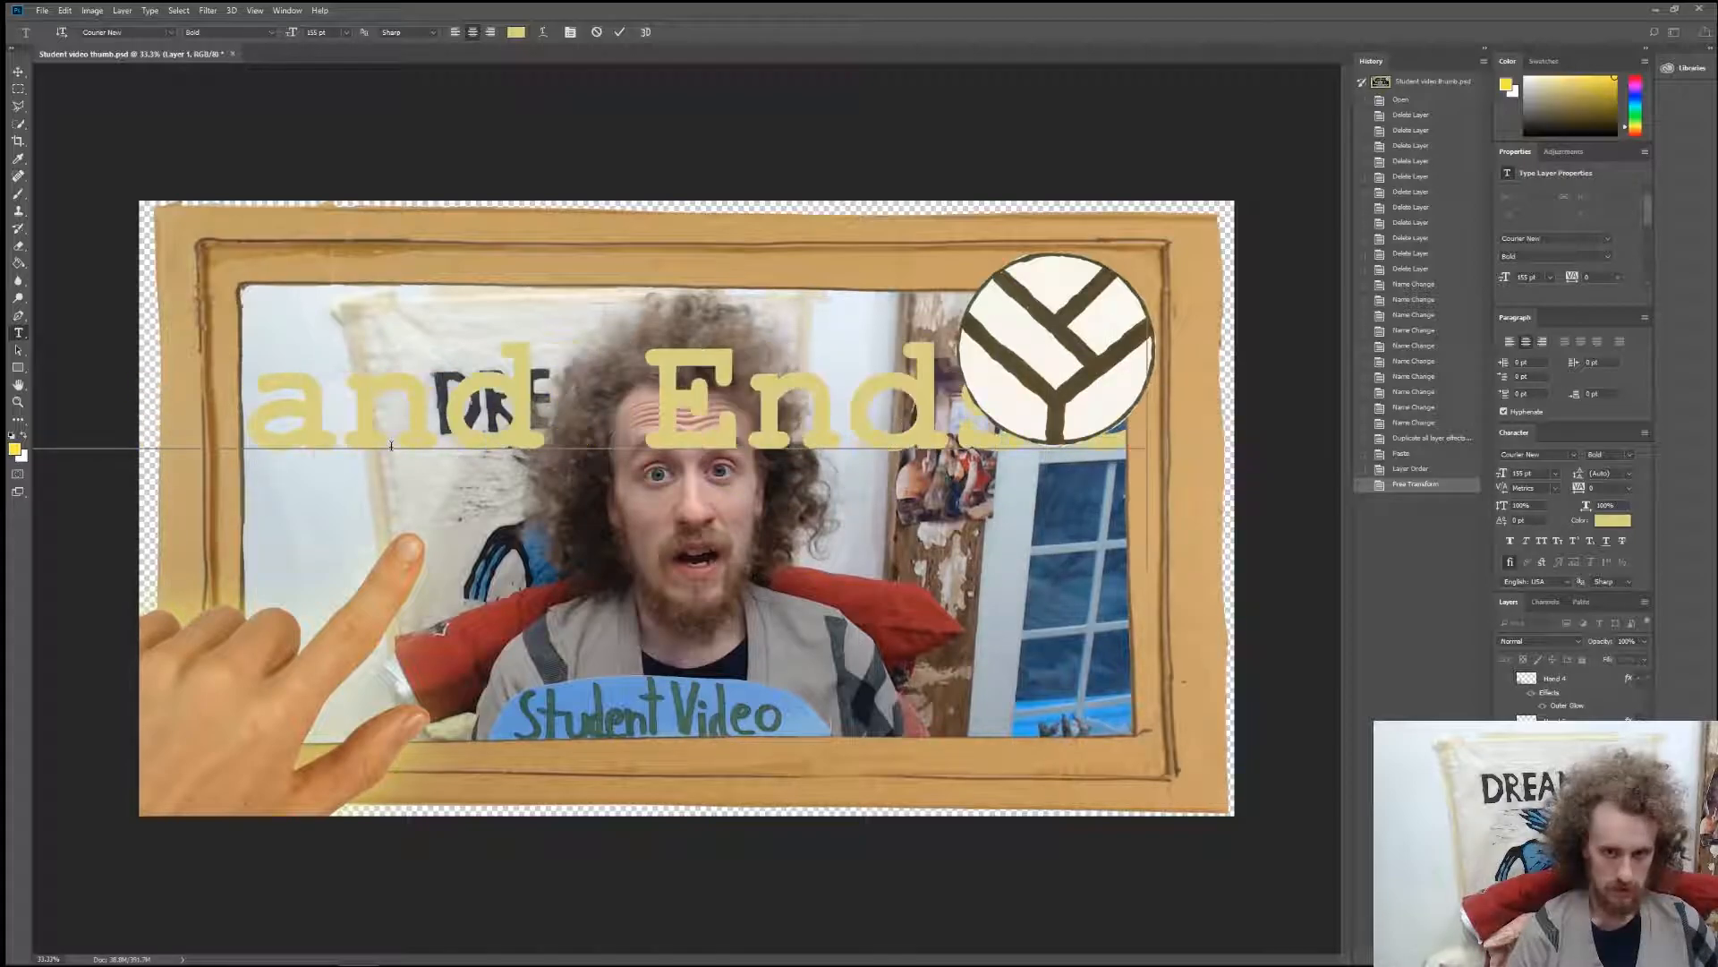
pyautogui.write('reen Tutorial')
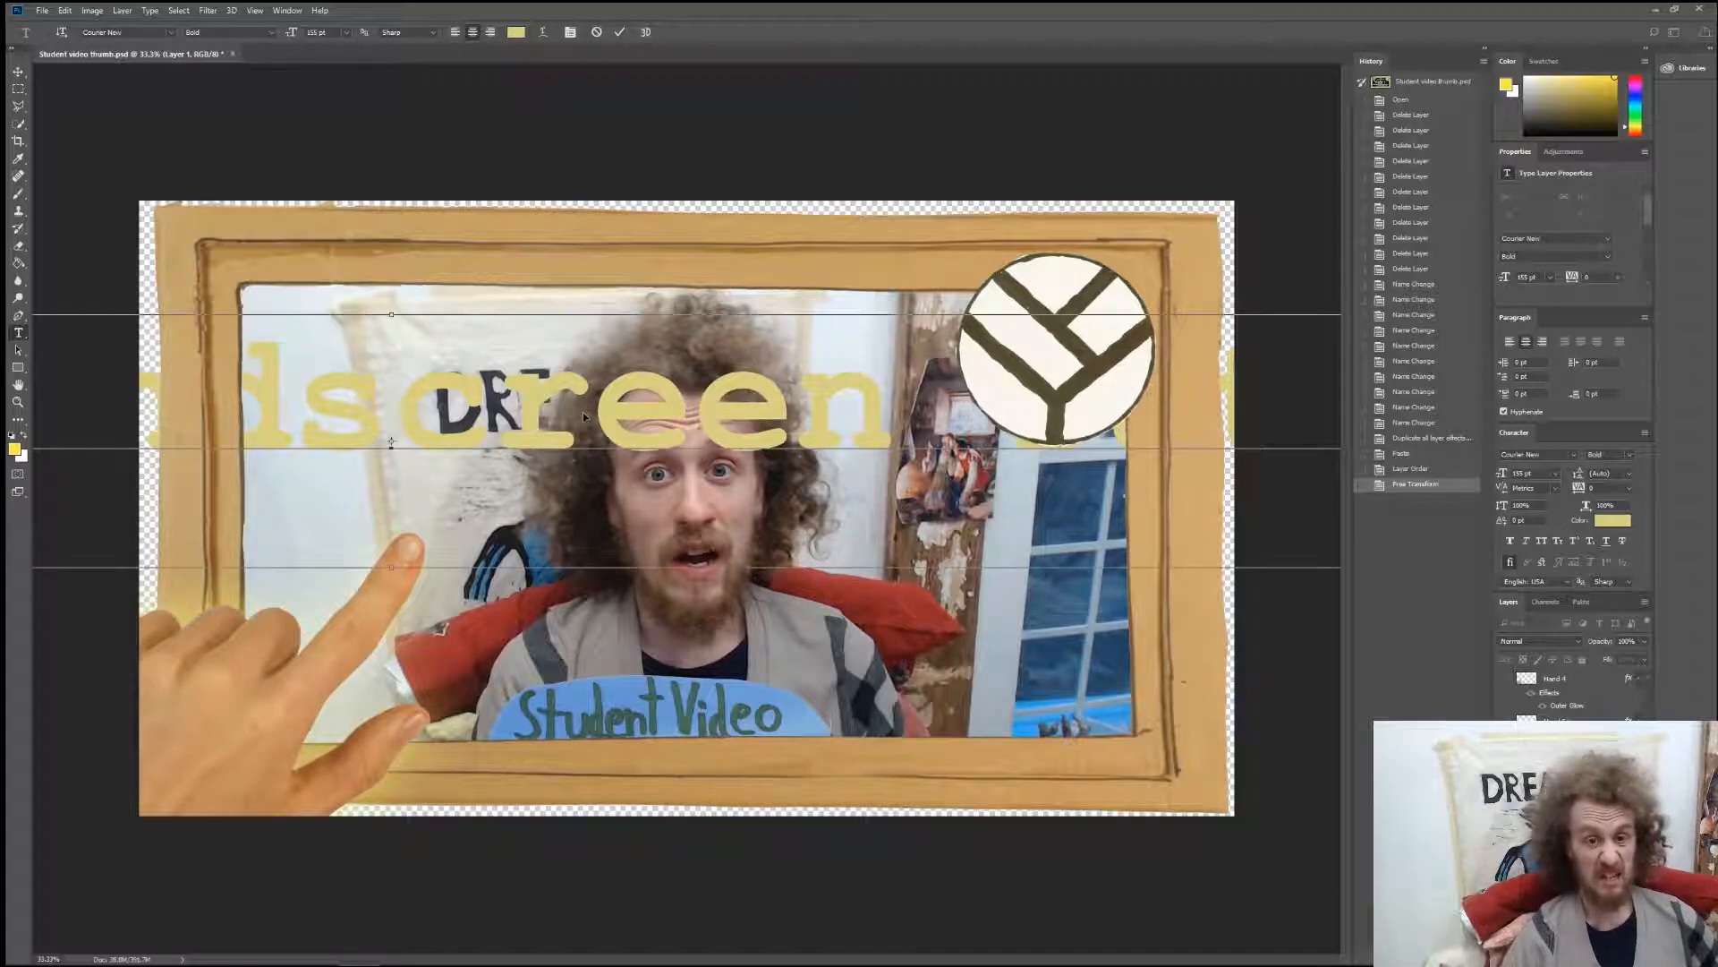
# Change the whole title text to black and set its font size to 88 pt.
pyautogui.hotkey('ctrl', 'a')
pyautogui.click(11, 435)
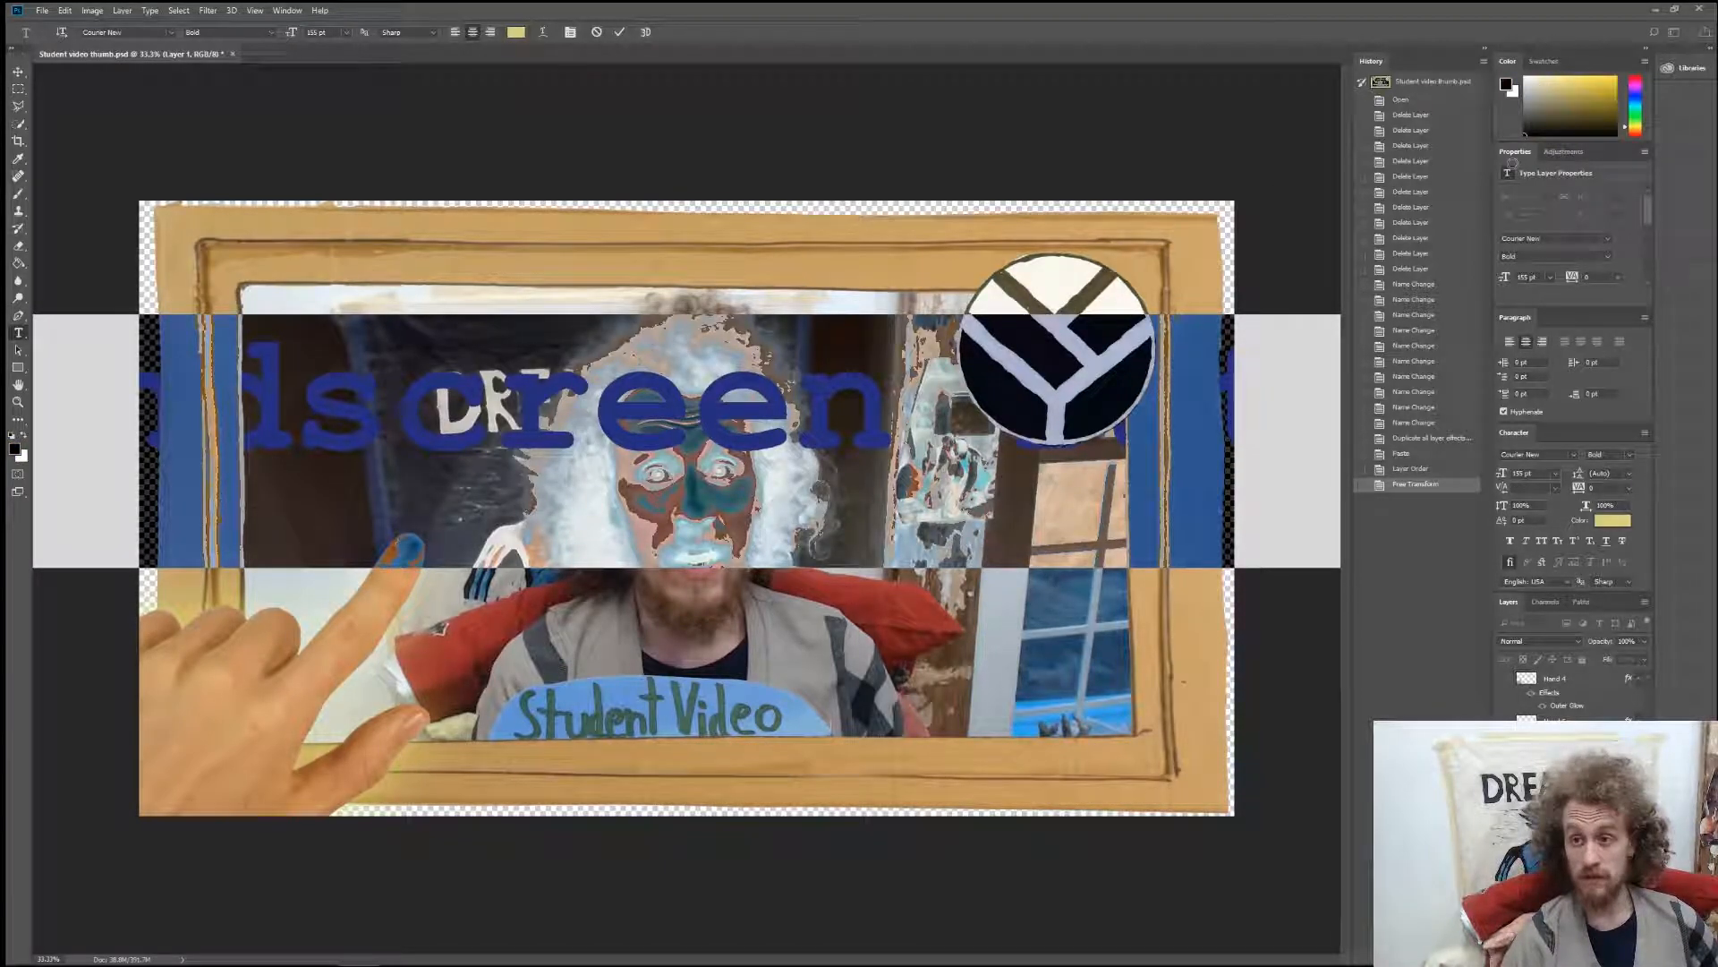
pyautogui.click(315, 33)
pyautogui.write('66')
pyautogui.press('Return')
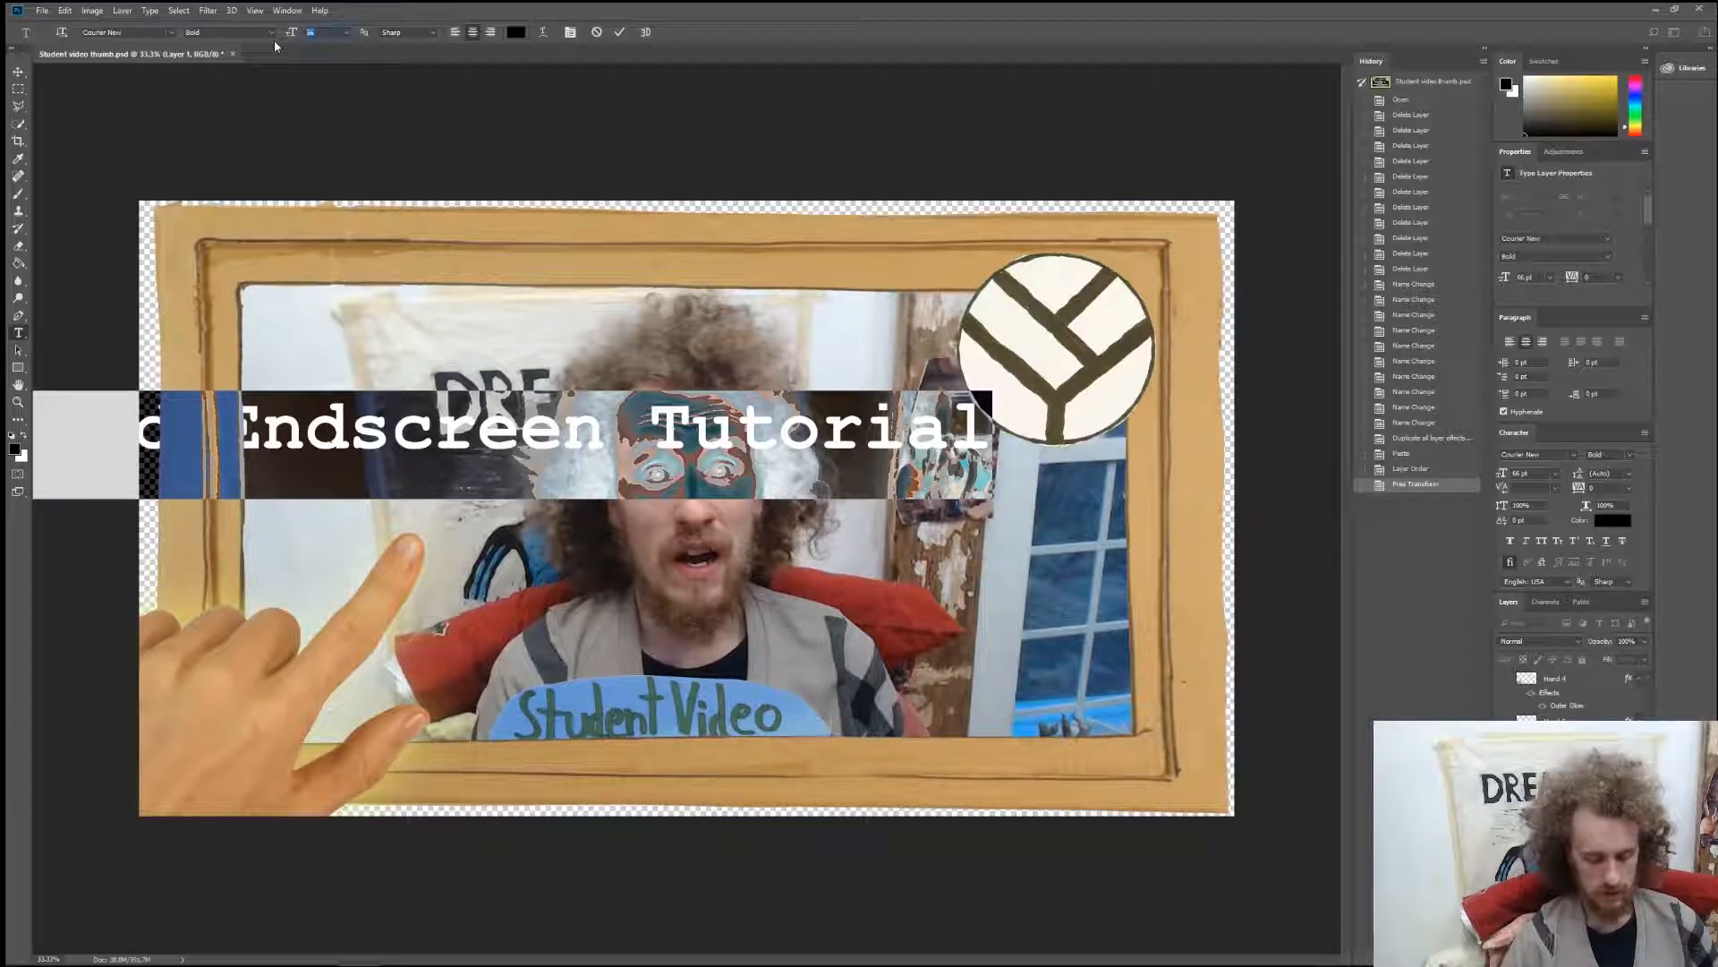
pyautogui.write('88')
pyautogui.click(396, 426)
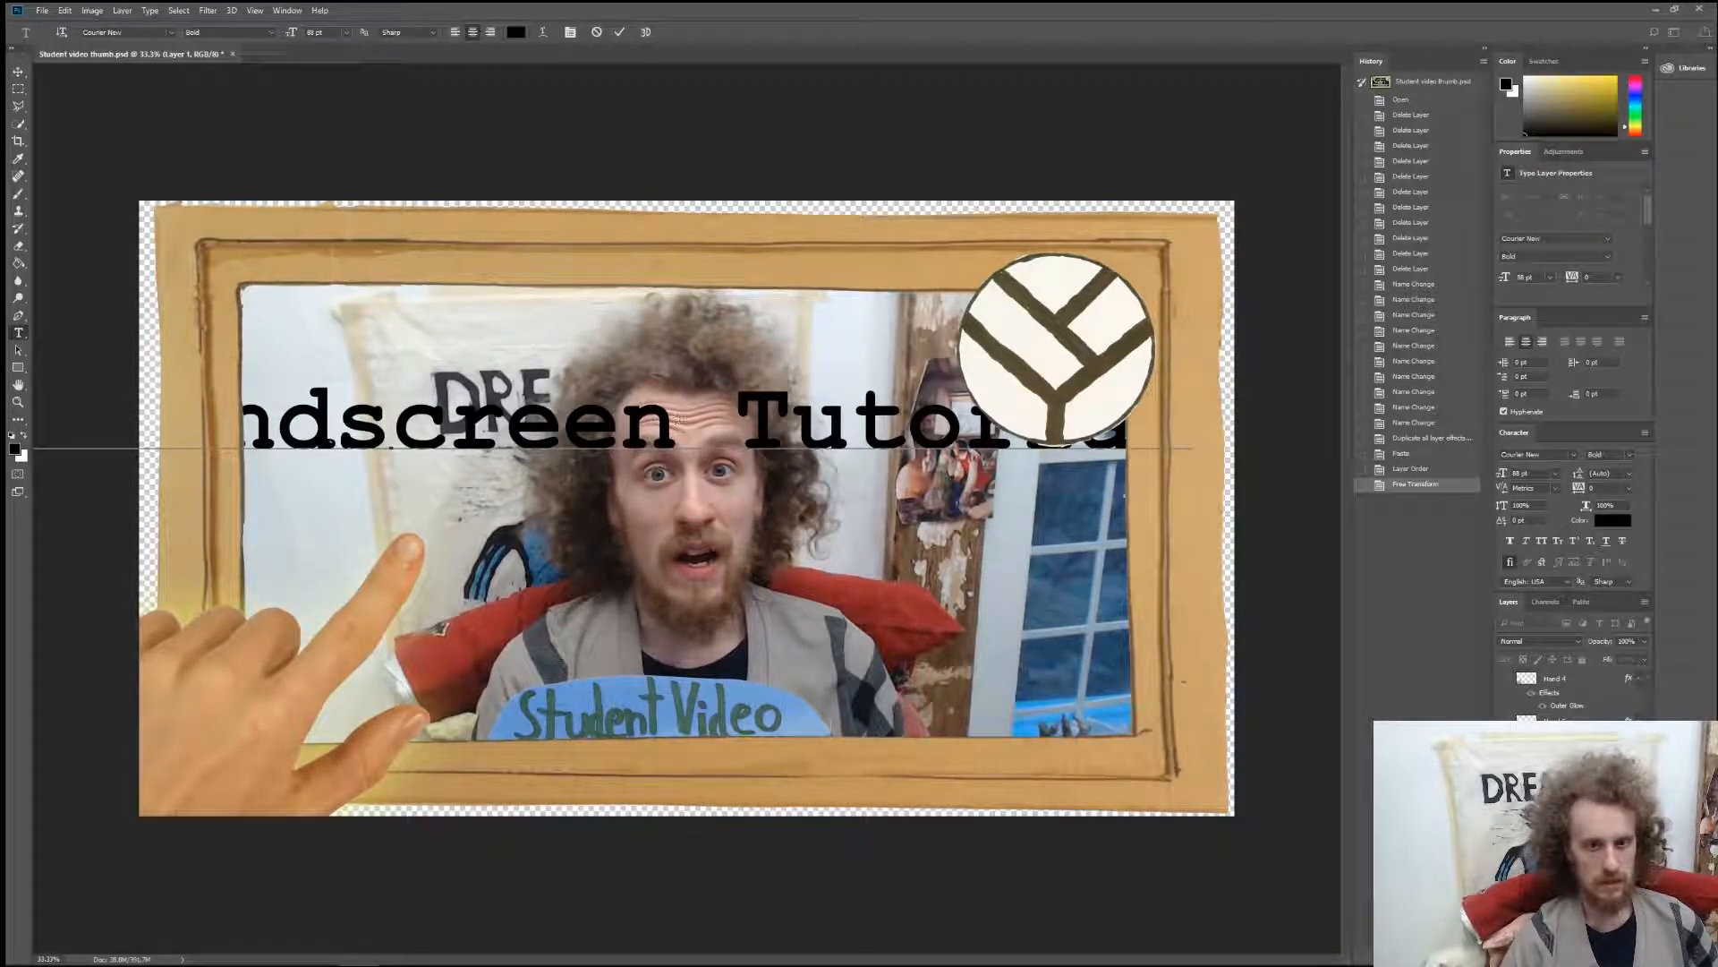
# Break the title into three lines, "Intro and", "Endscreen" and "Tutorial", and move it to the middle of the frame opening.
pyautogui.click(686, 419)
pyautogui.press('Return')
pyautogui.click(363, 421)
pyautogui.press('Return')
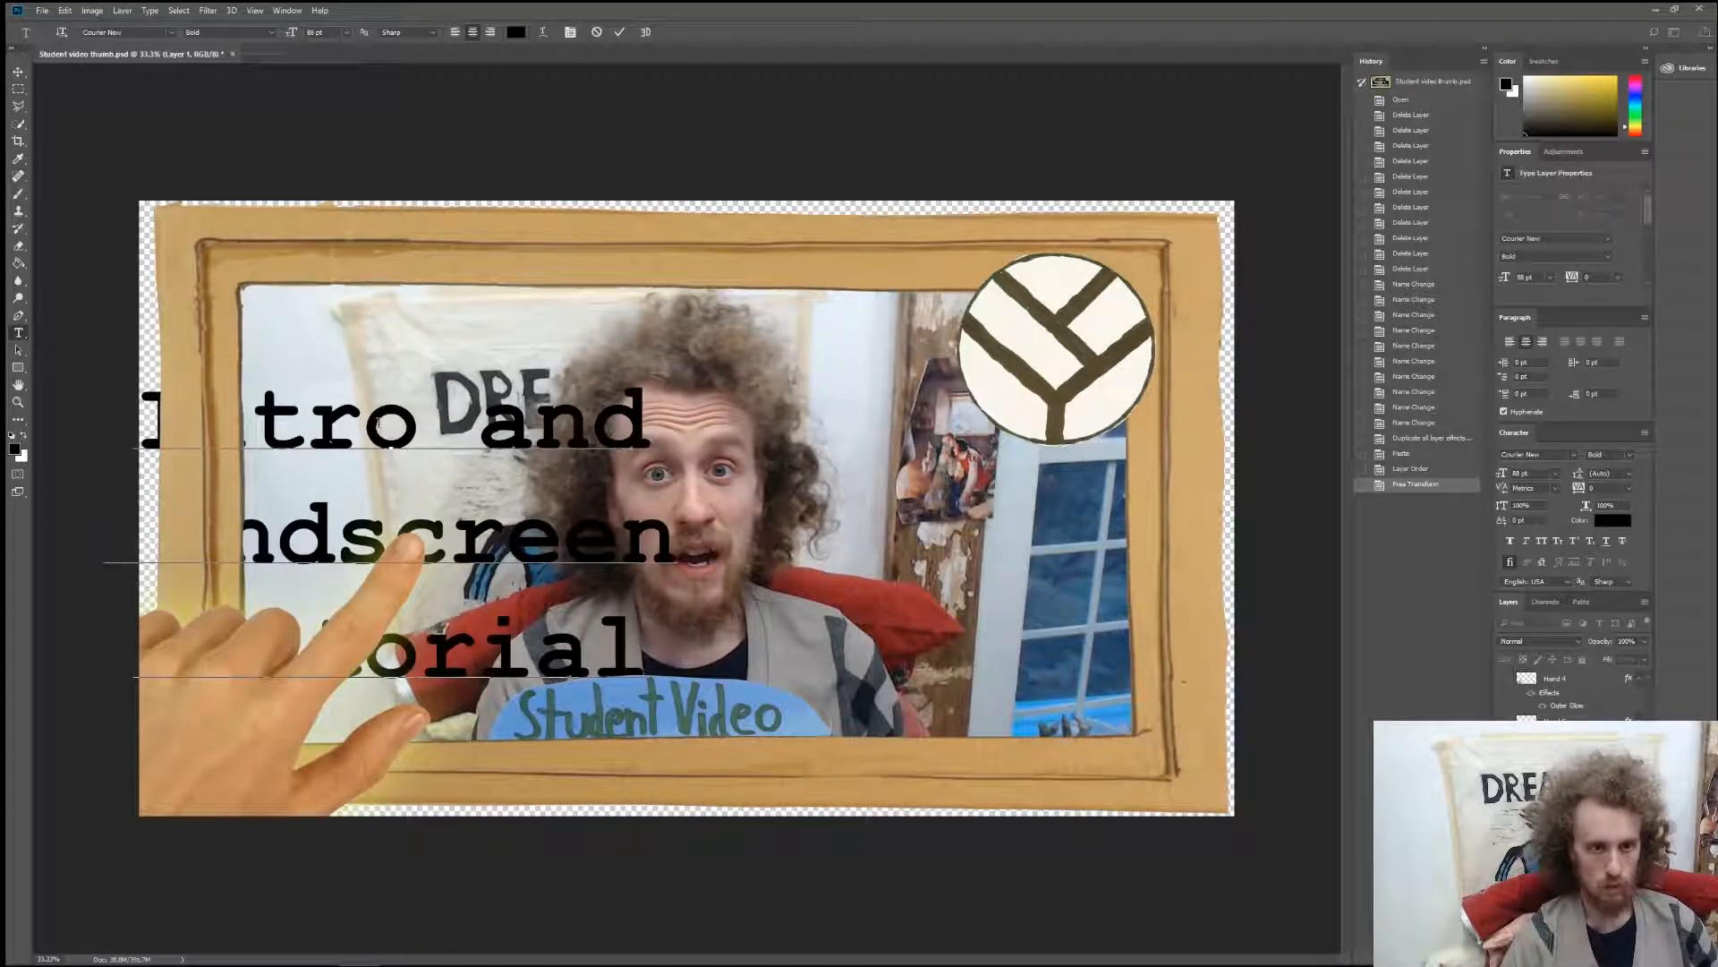
pyautogui.click(17, 71)
pyautogui.moveTo(290, 423); pyautogui.dragTo(542, 383)
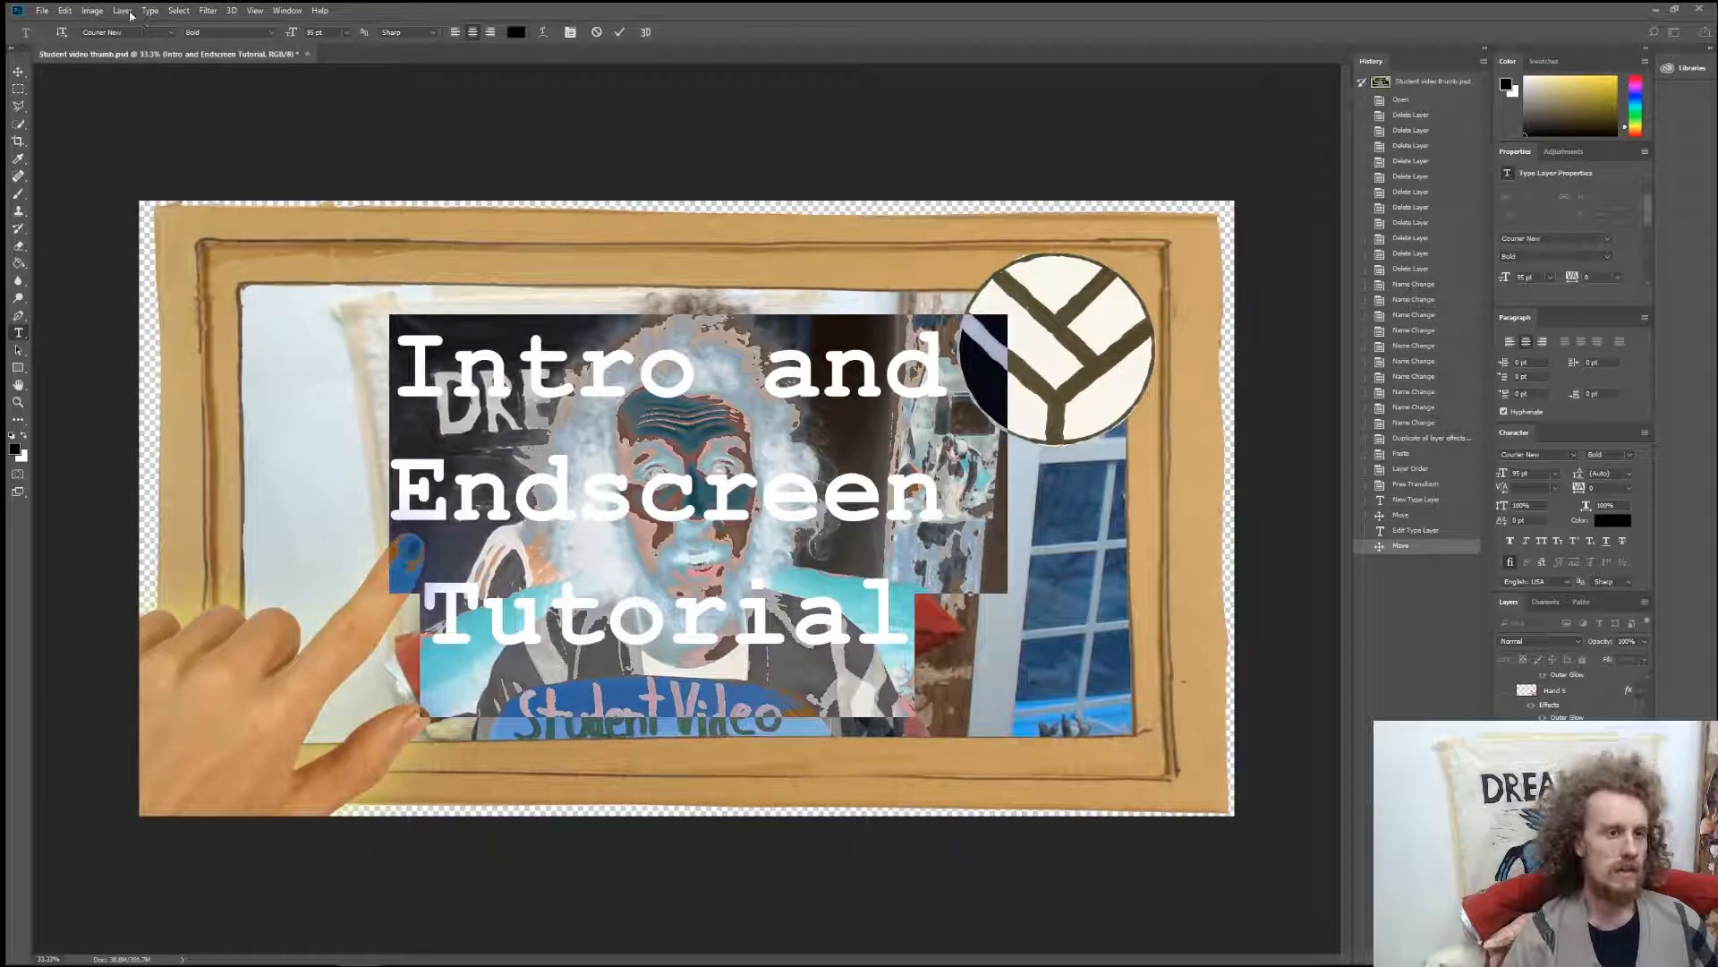
# Give the title text a thin white outside stroke and nudge it slightly down and to the right.
pyautogui.click(123, 11)
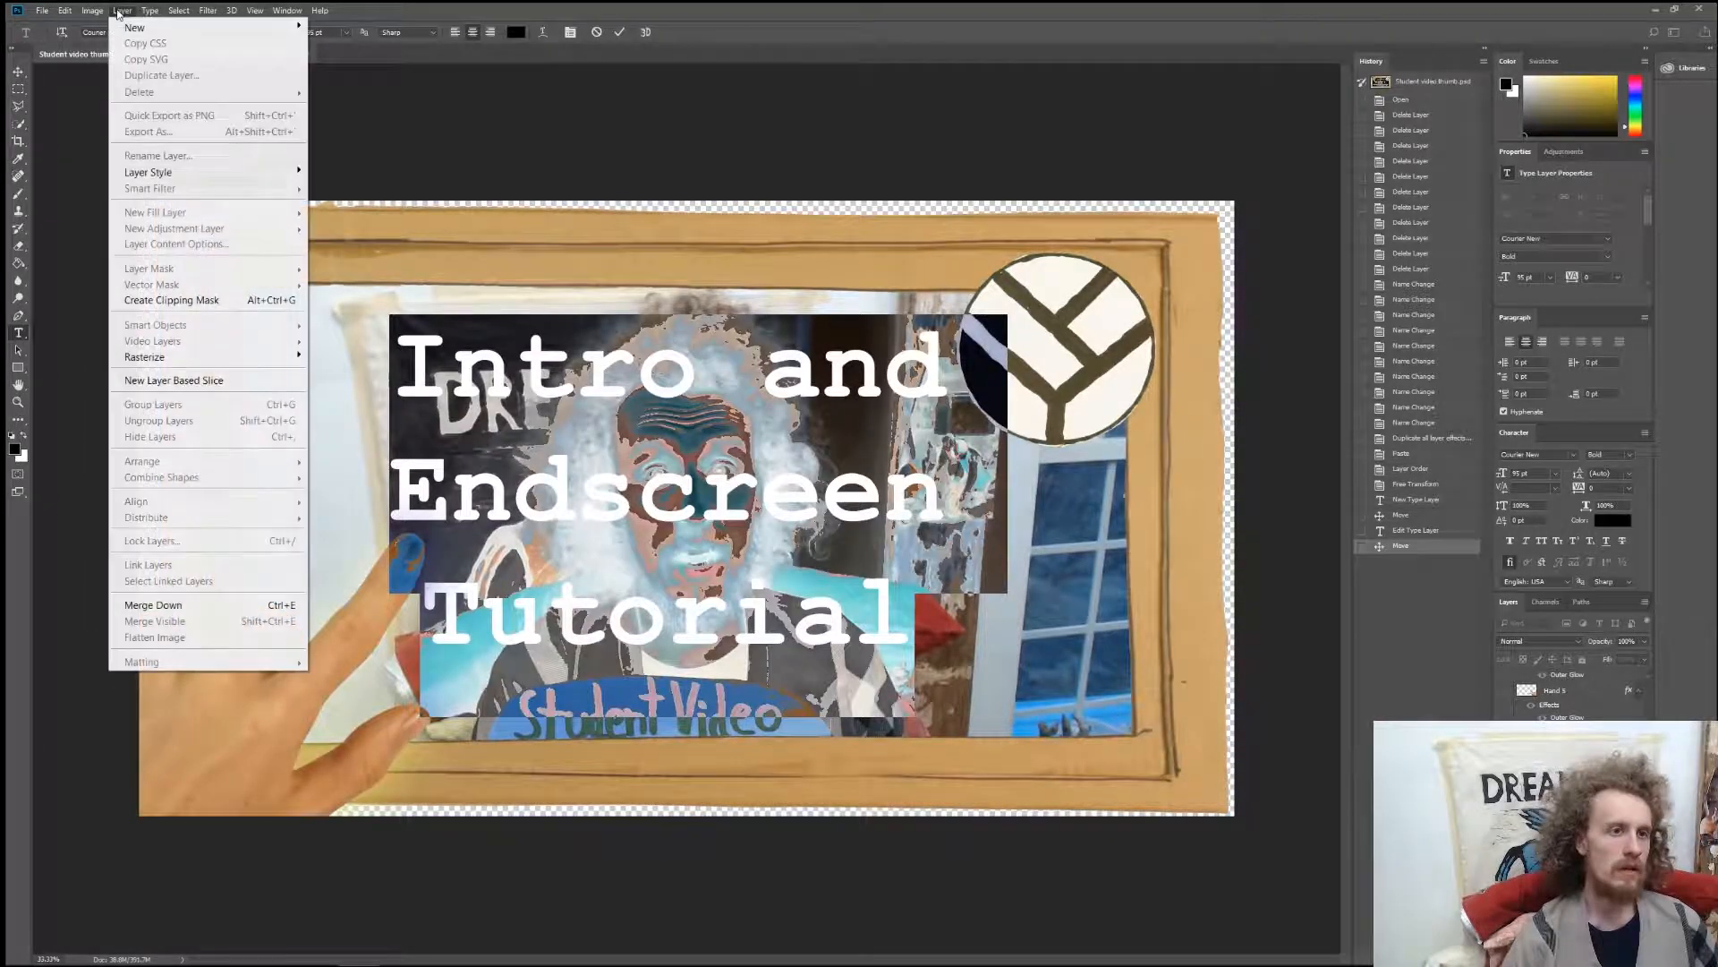
pyautogui.moveTo(268, 172)
pyautogui.click(354, 222)
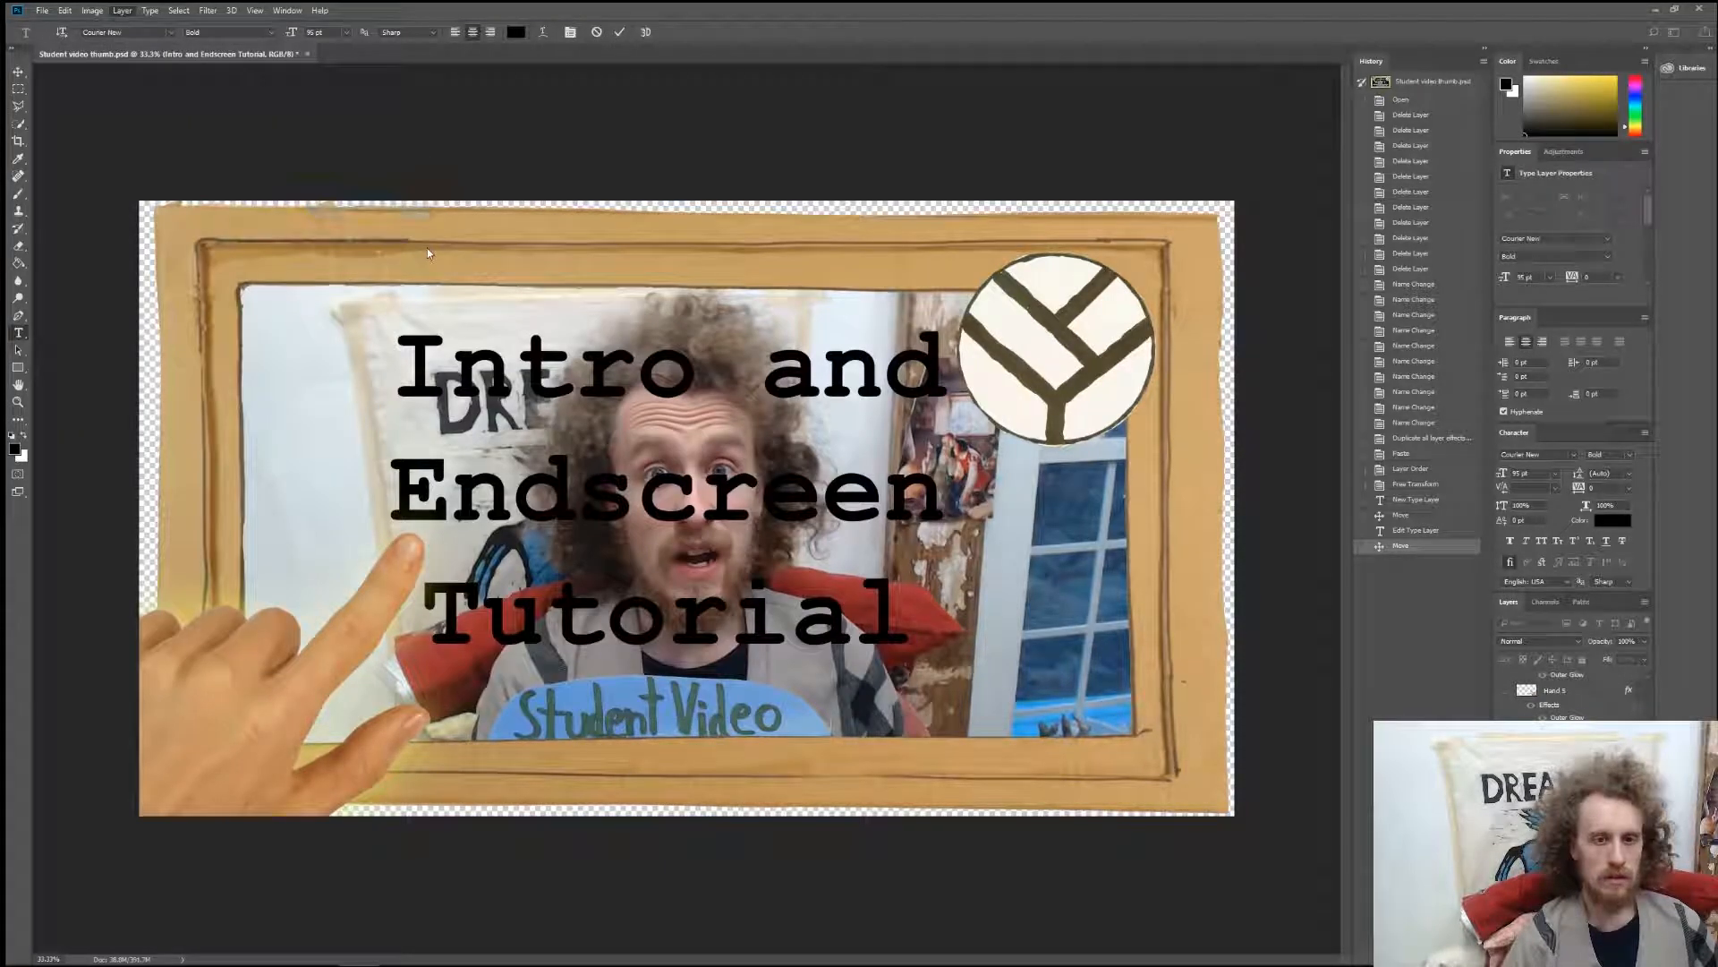
pyautogui.click(1276, 456)
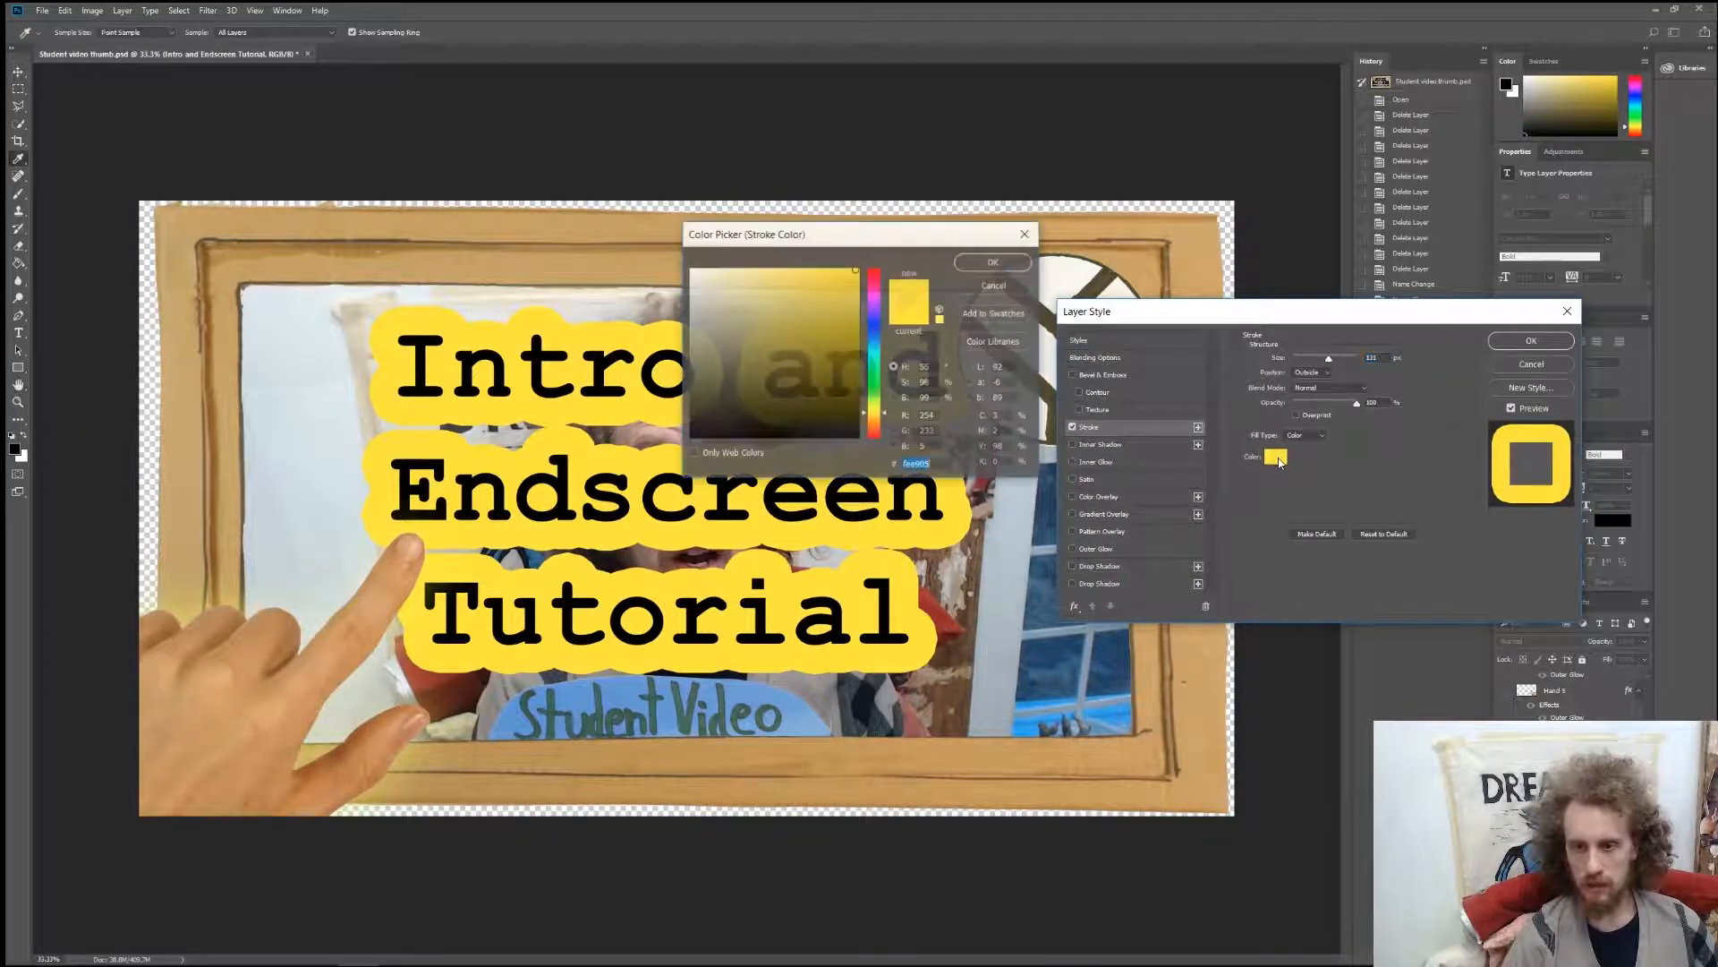
pyautogui.click(691, 268)
pyautogui.click(971, 260)
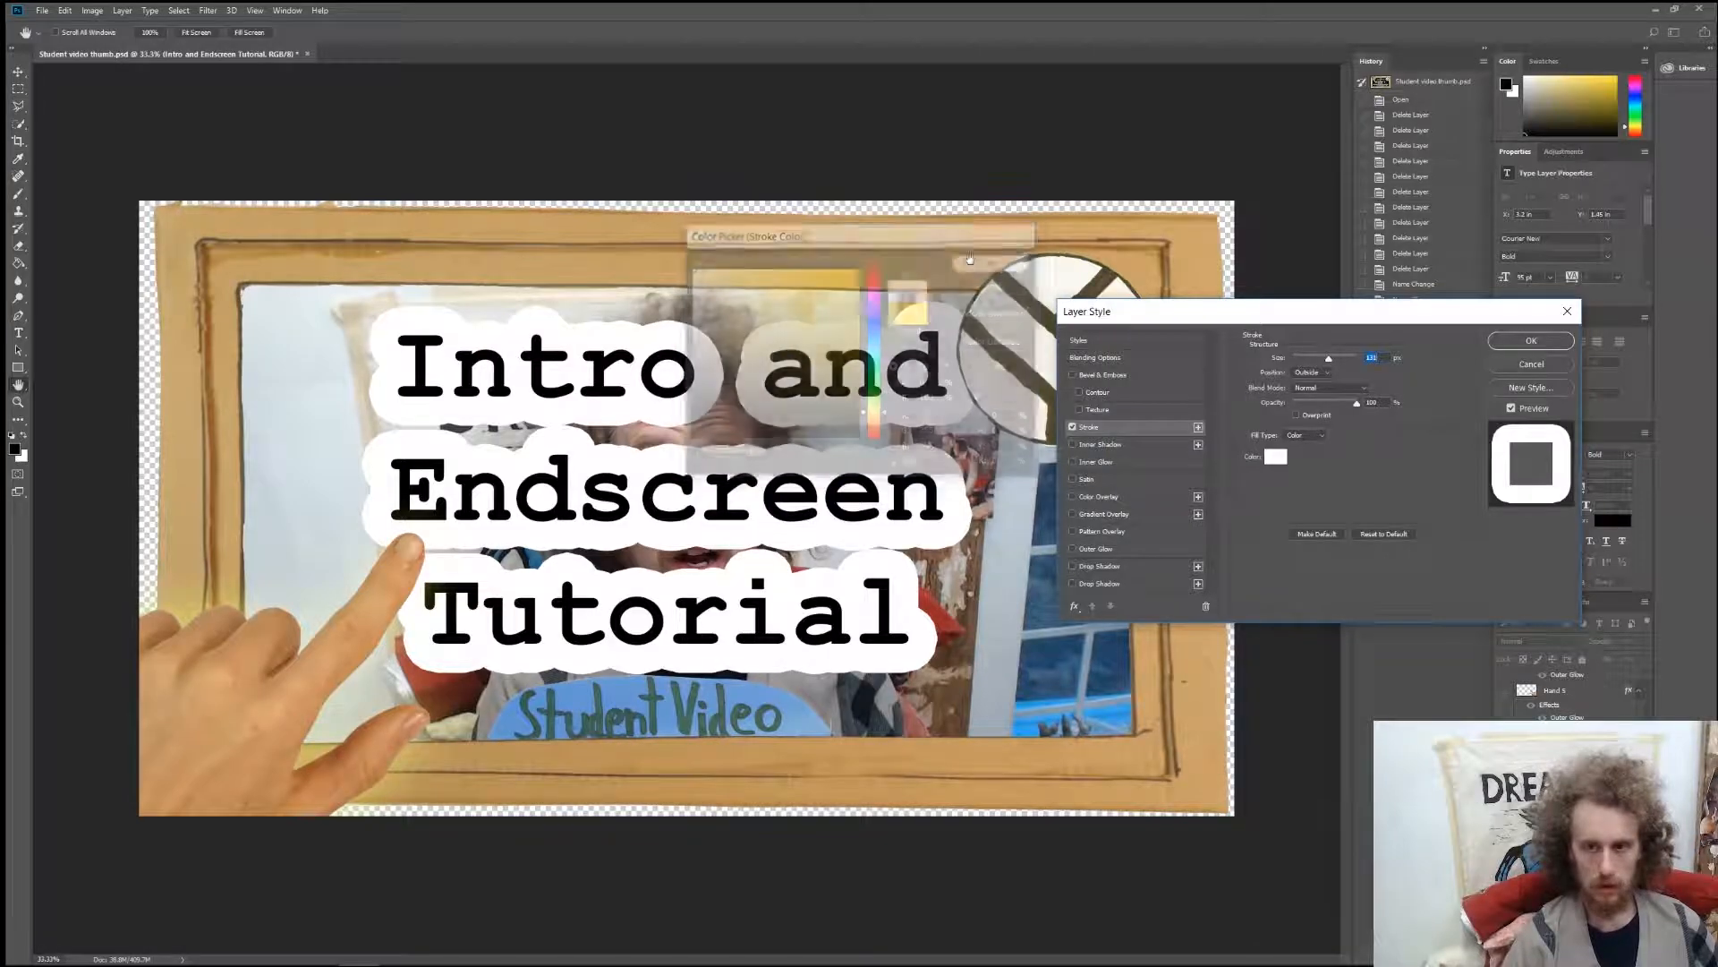
pyautogui.moveTo(1328, 362); pyautogui.dragTo(1306, 368)
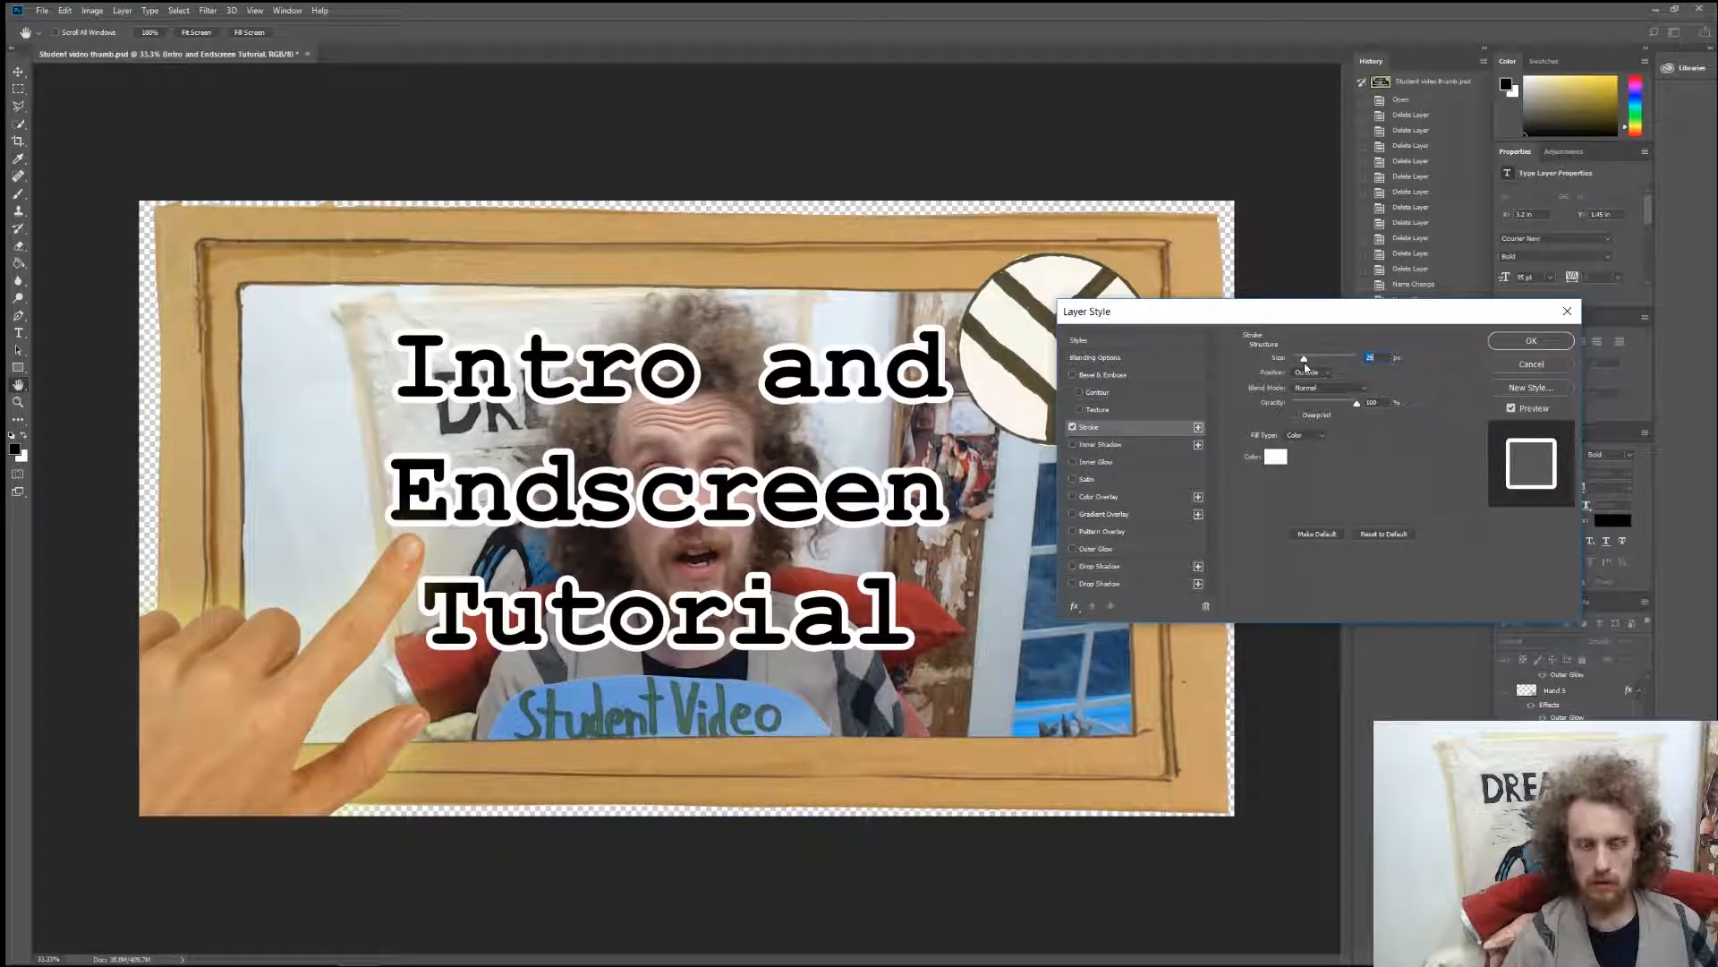
pyautogui.click(1532, 341)
pyautogui.press('v')
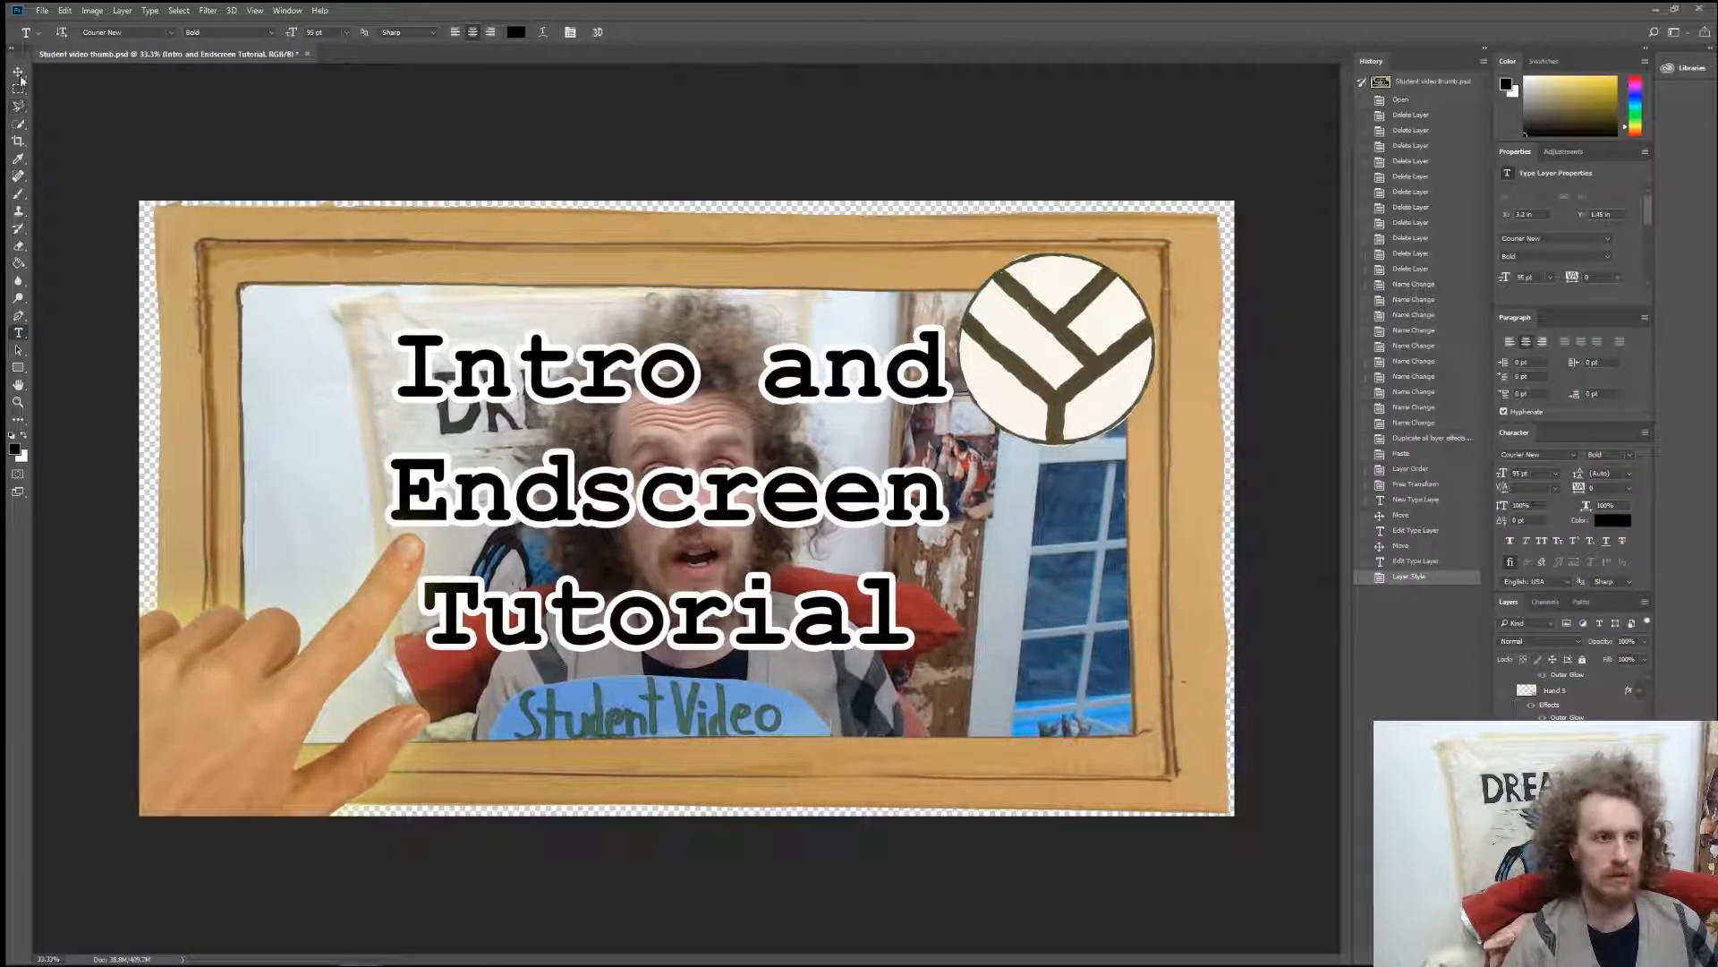
pyautogui.moveTo(662, 383)
pyautogui.mouseDown()
pyautogui.moveTo(663, 409)
pyautogui.moveTo(667, 390)
pyautogui.mouseUp()
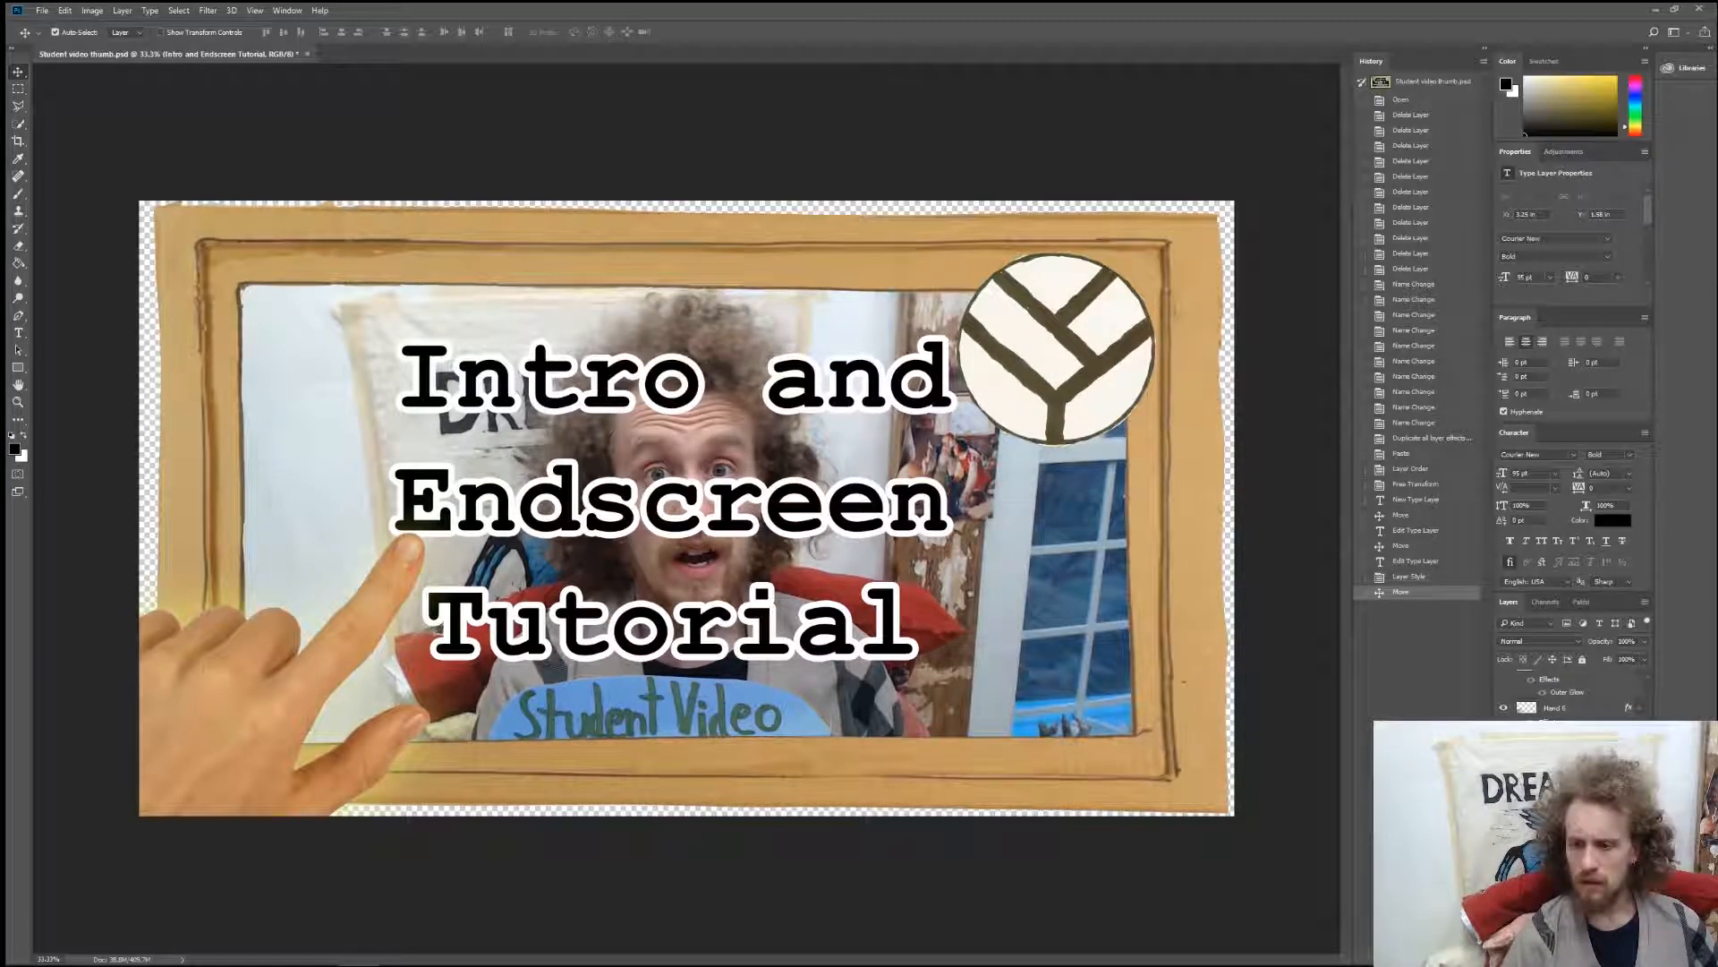
# Warp the title text with the Arch style, horizontally, and reduce its bend to about +8%.
pyautogui.press('t')
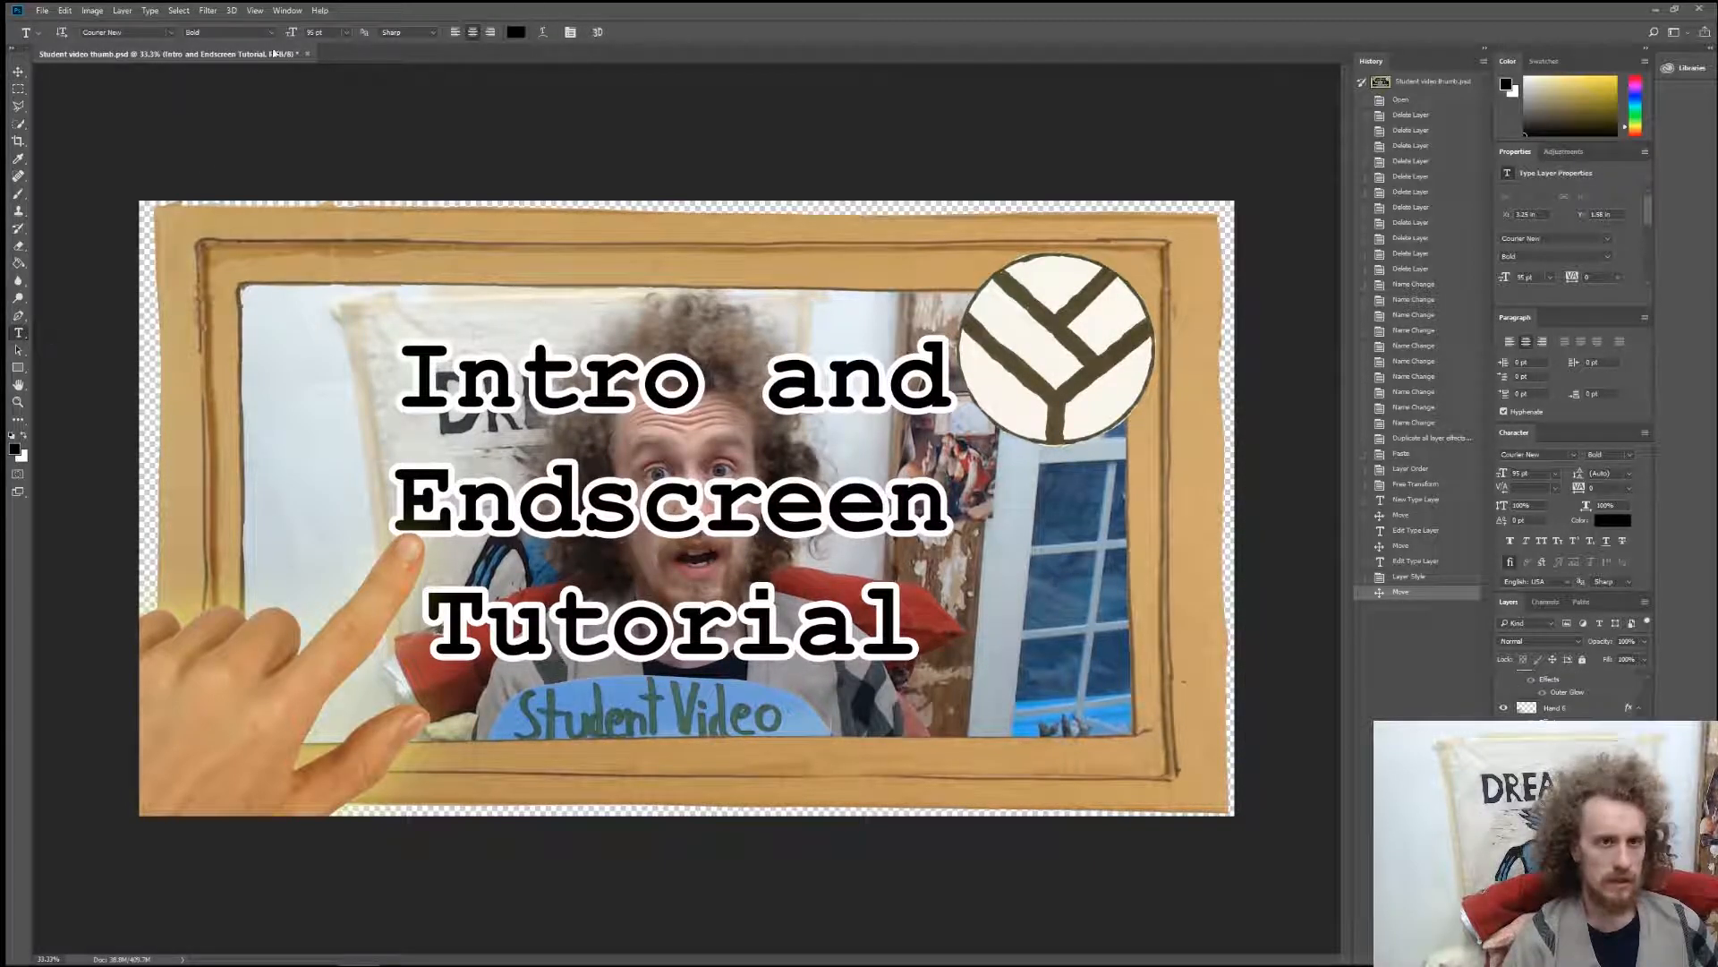
pyautogui.click(539, 31)
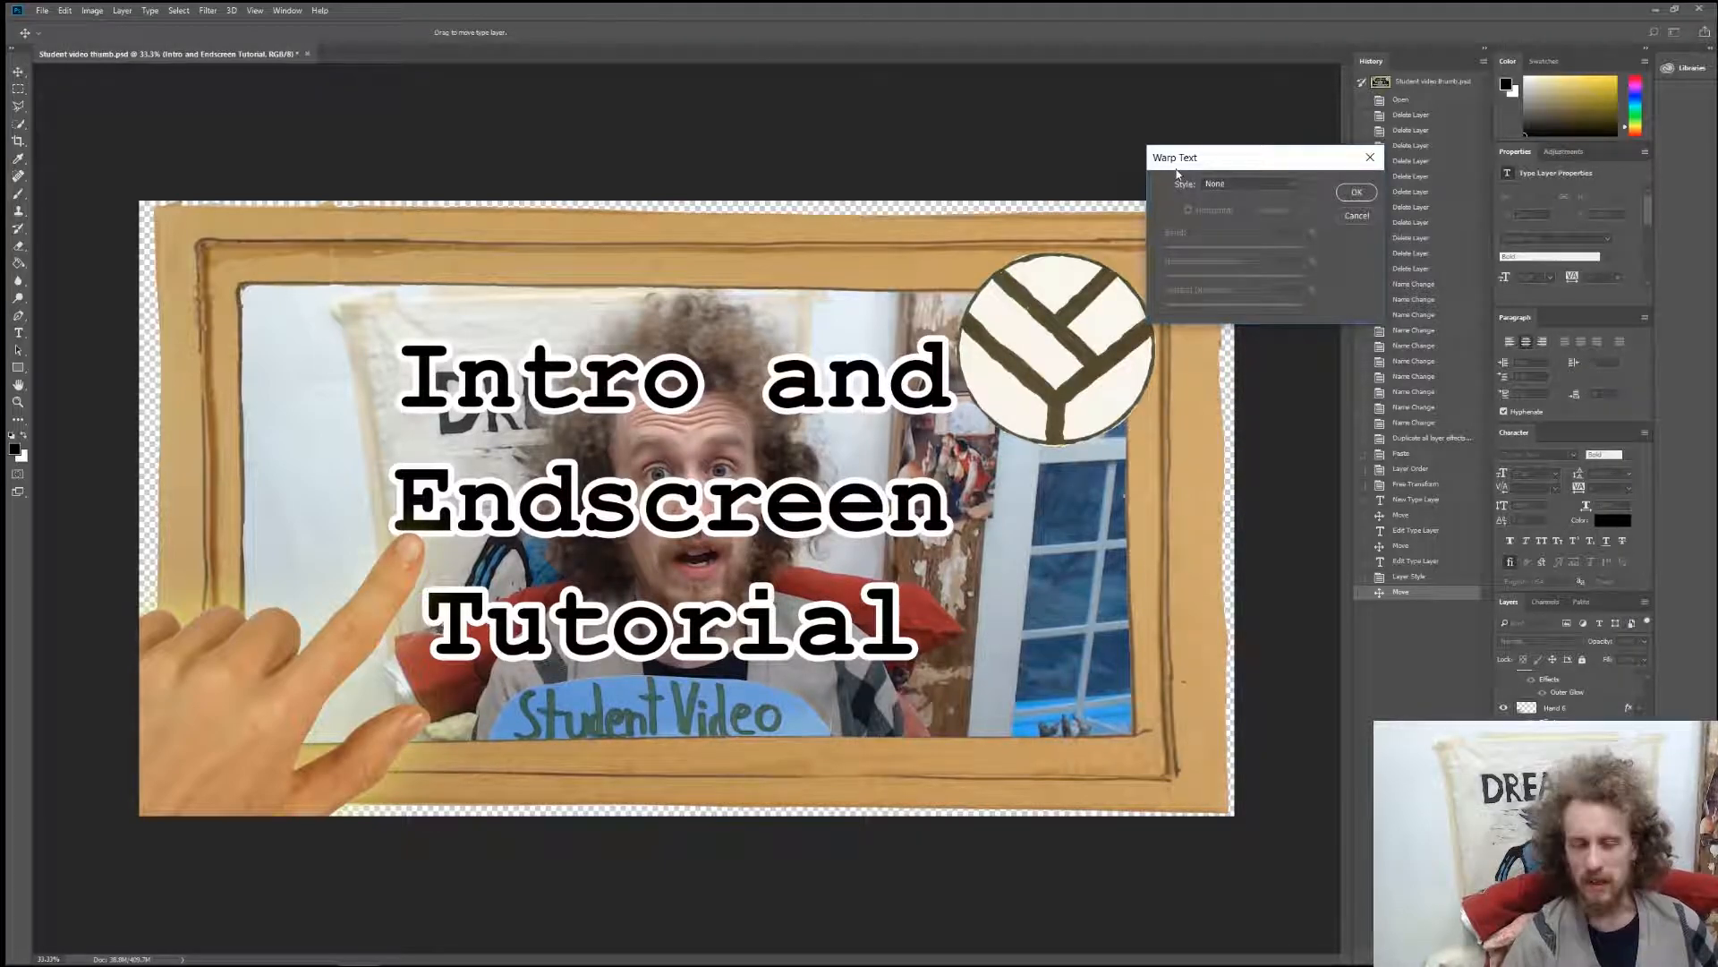
pyautogui.click(1238, 185)
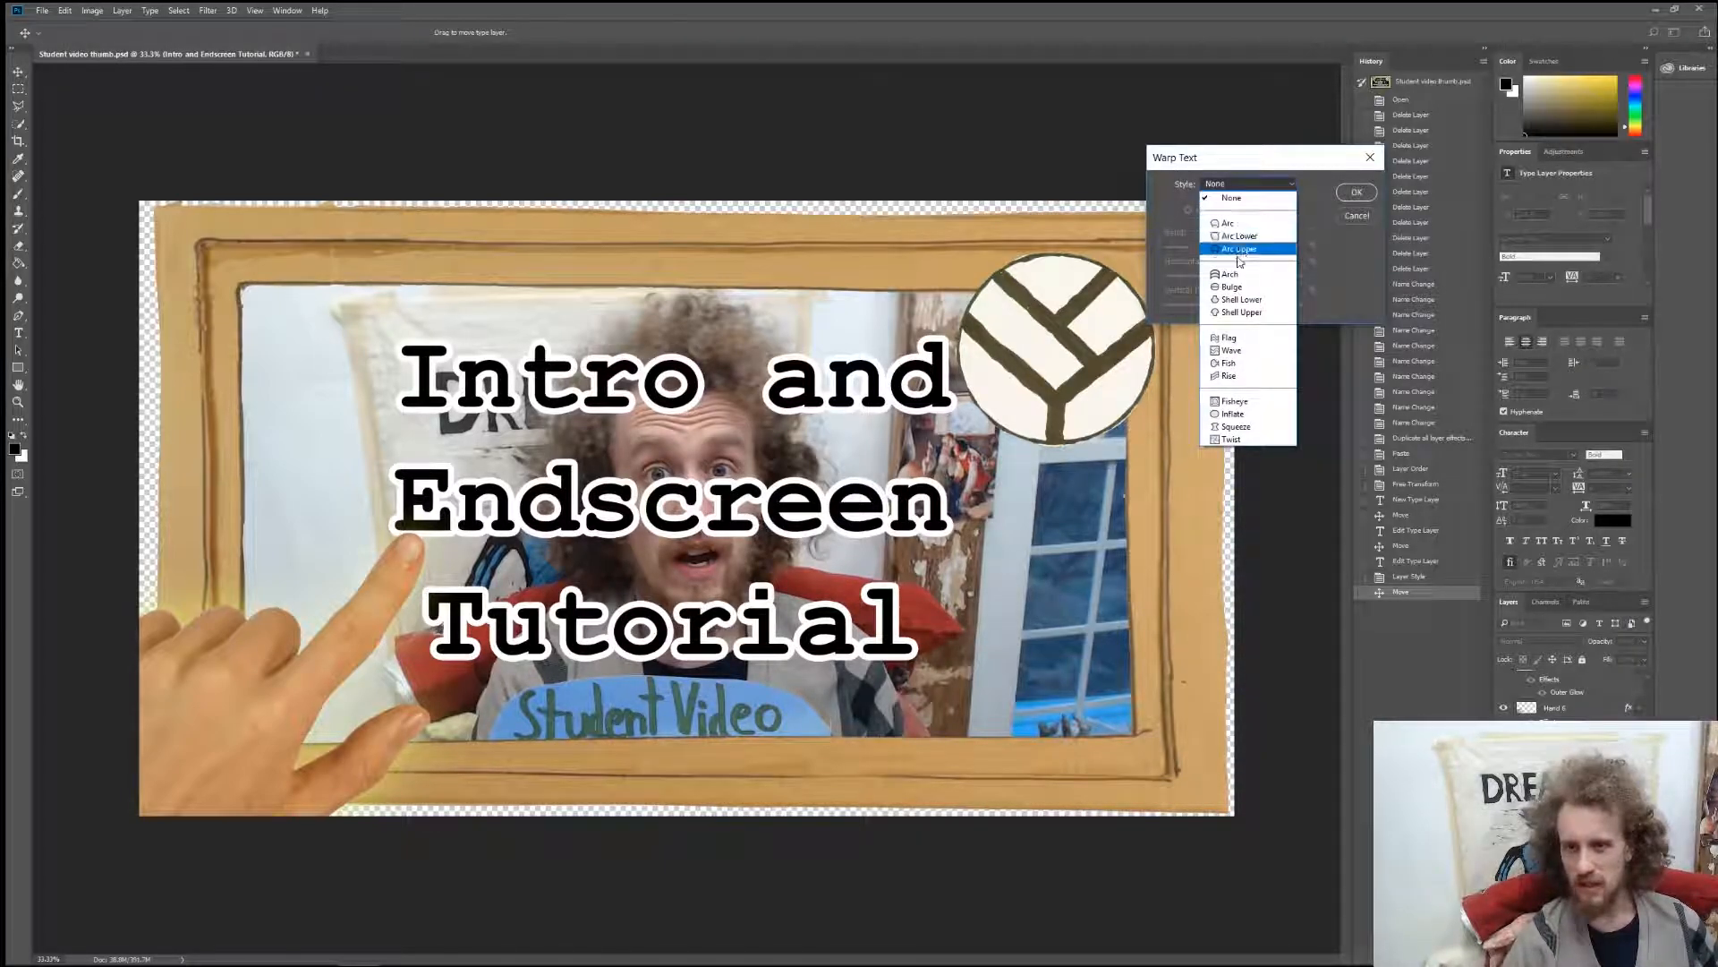
pyautogui.click(1230, 273)
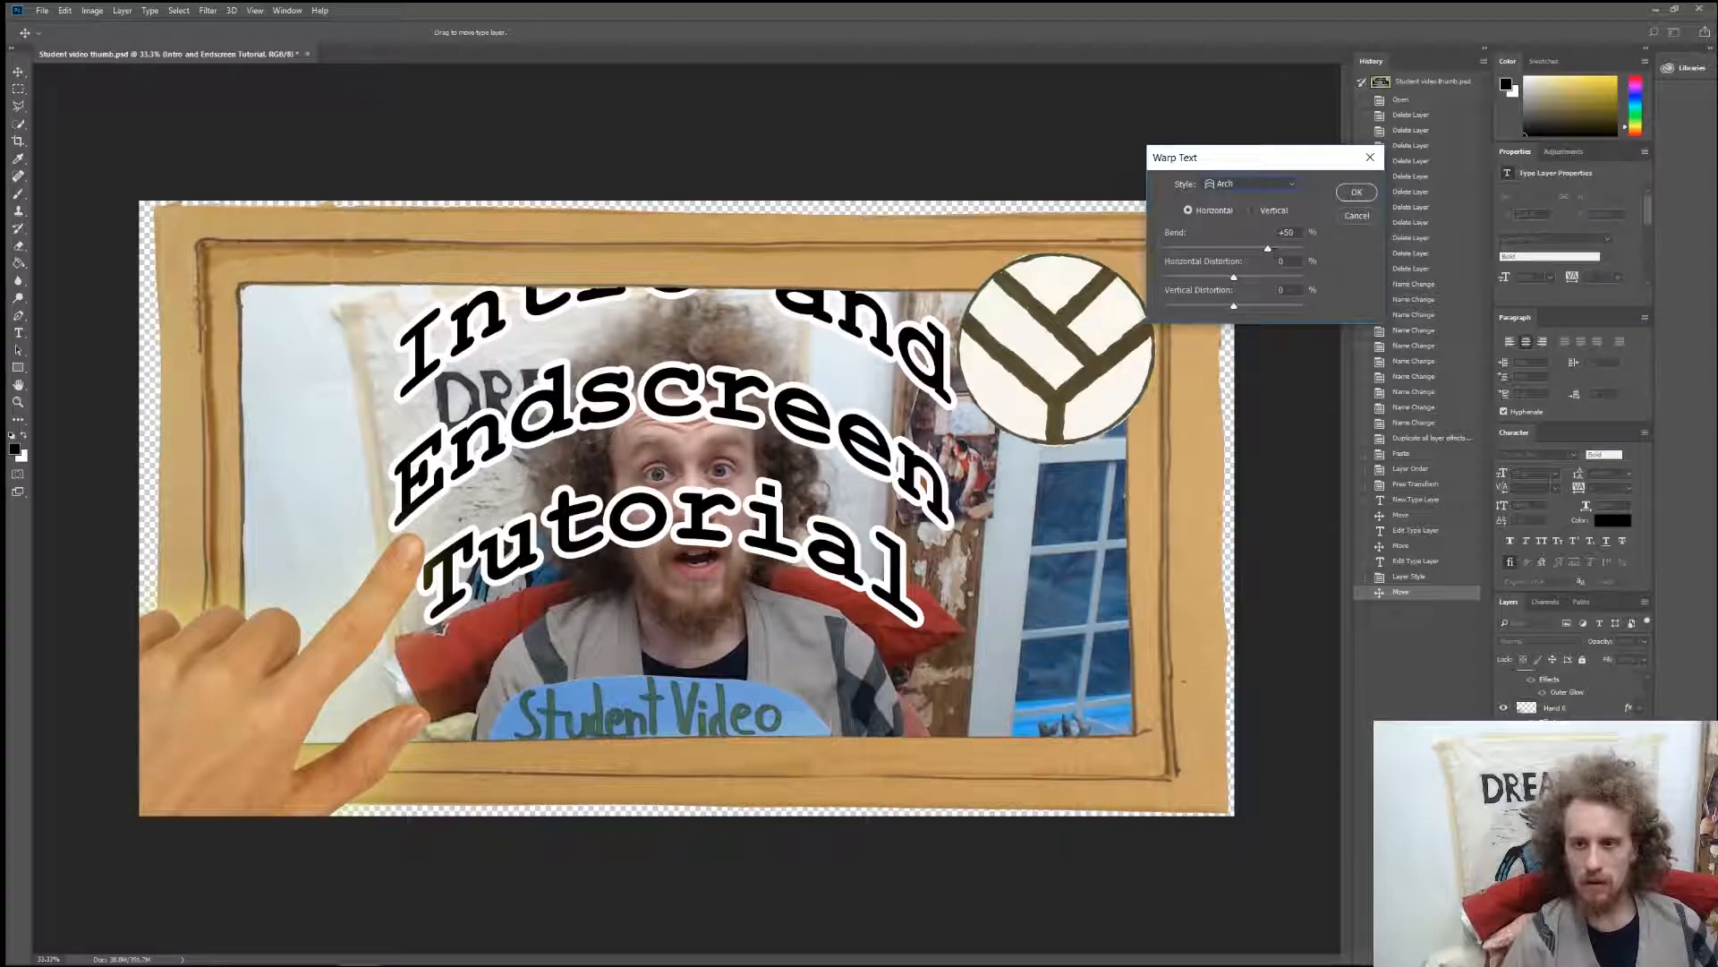
pyautogui.moveTo(1267, 249); pyautogui.dragTo(1240, 251)
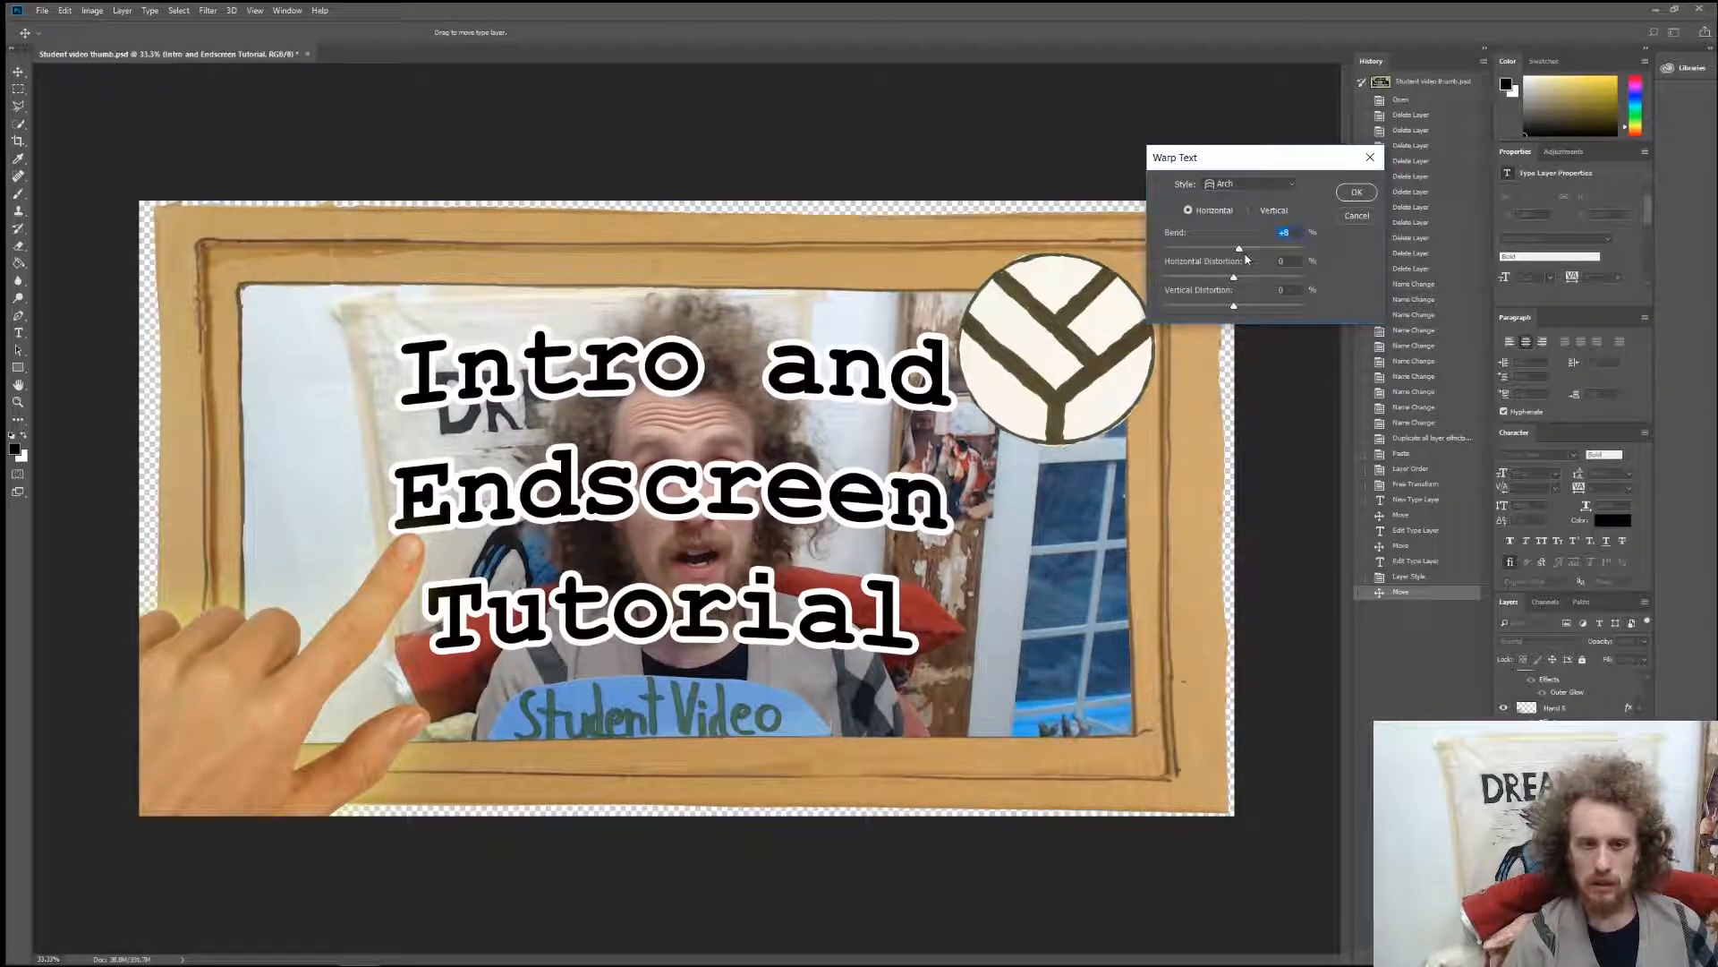
pyautogui.click(1247, 184)
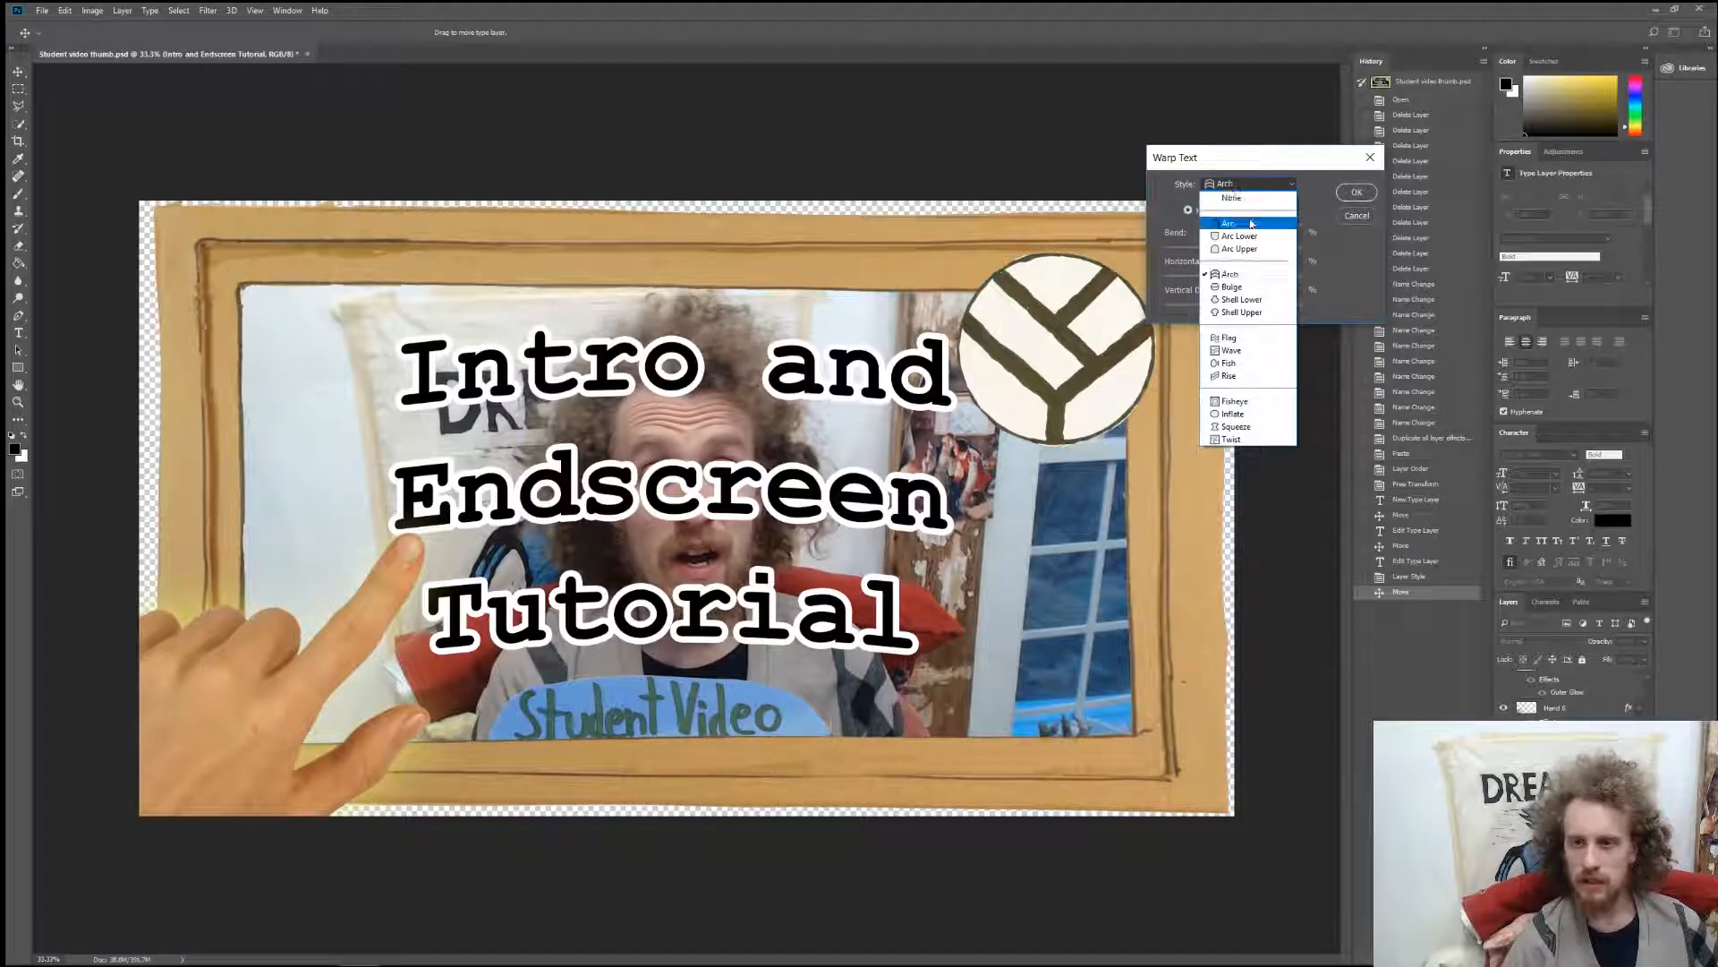